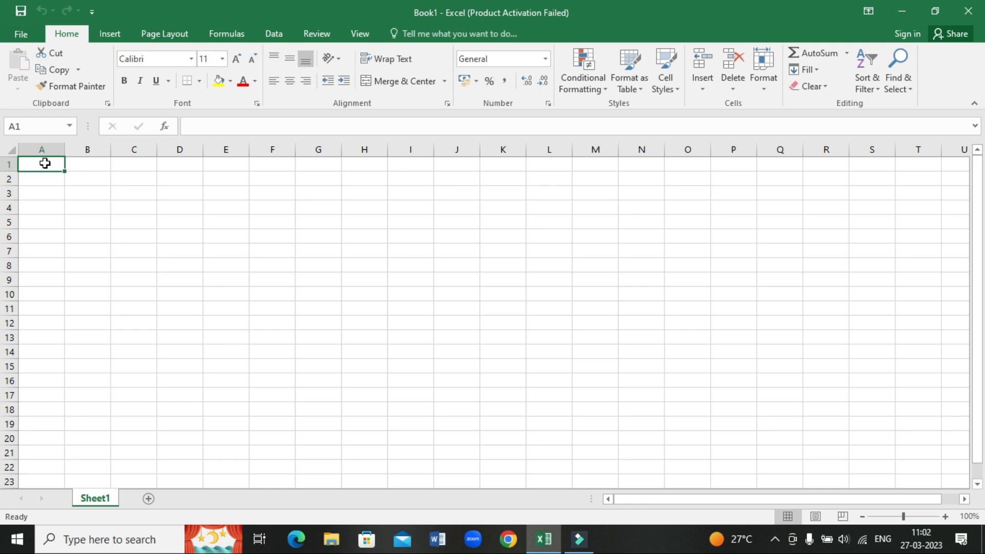
- Enter the column headers Name, salary and years in cells A1, B1 and C1
text(Name)
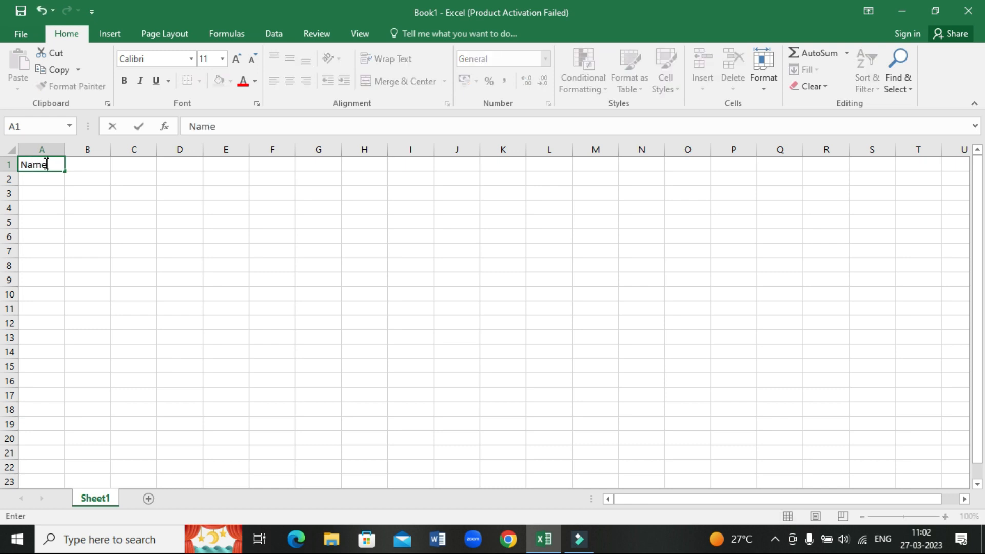
click(84, 163)
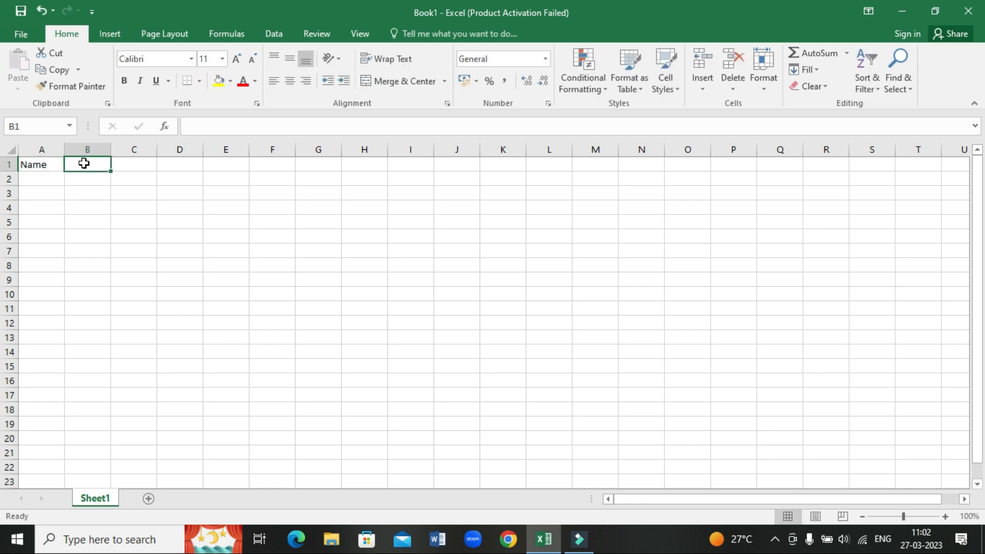
text(salary)
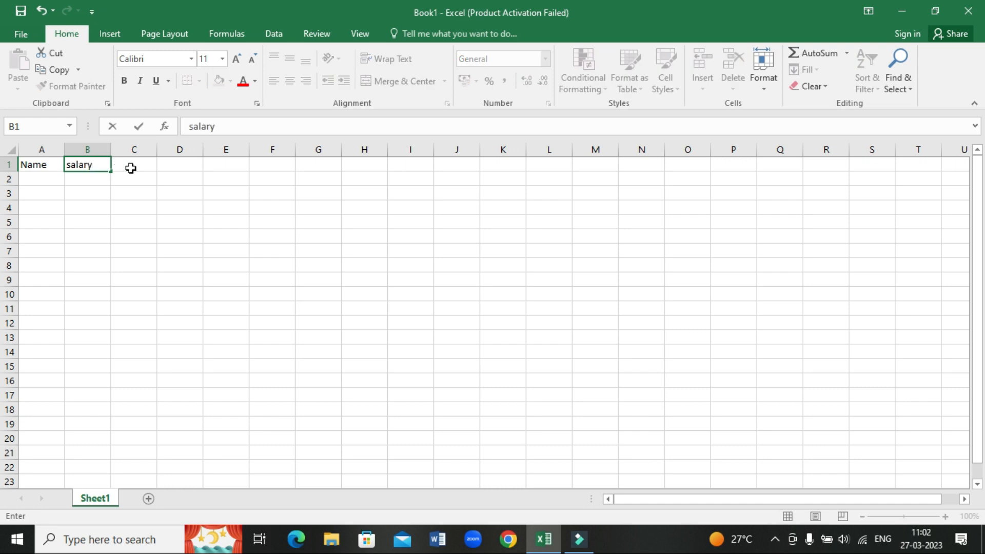
click(131, 169)
text(years)
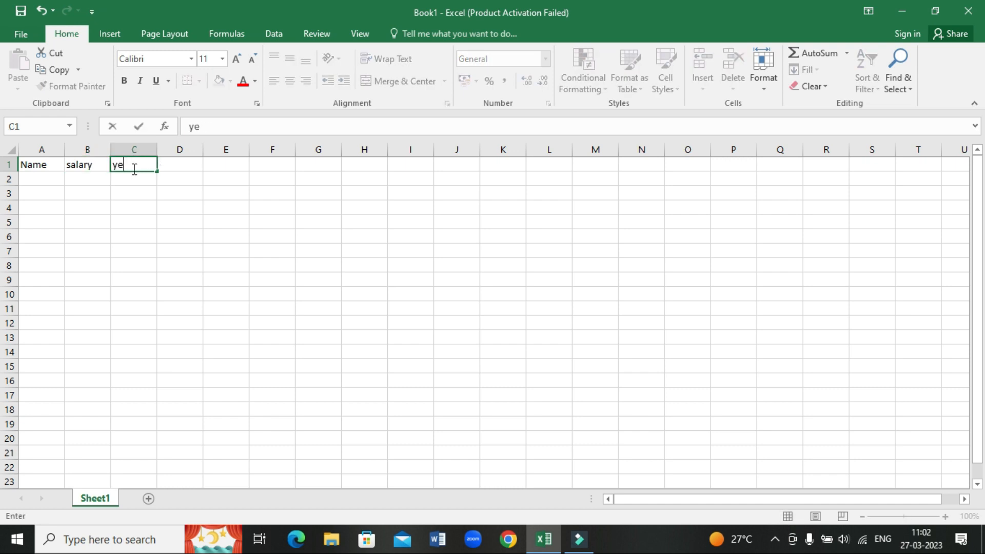
- Fill the Name column in A2:A6 with a first name, Thanos, Batman, Captain and Iron man
click(39, 183)
text(Joh)
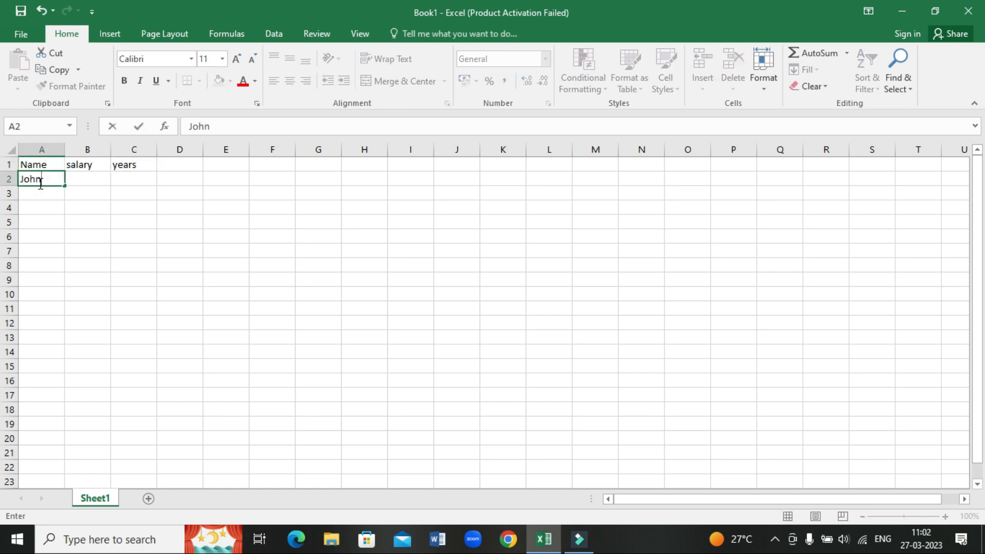
text(n)
click(34, 194)
text(T)
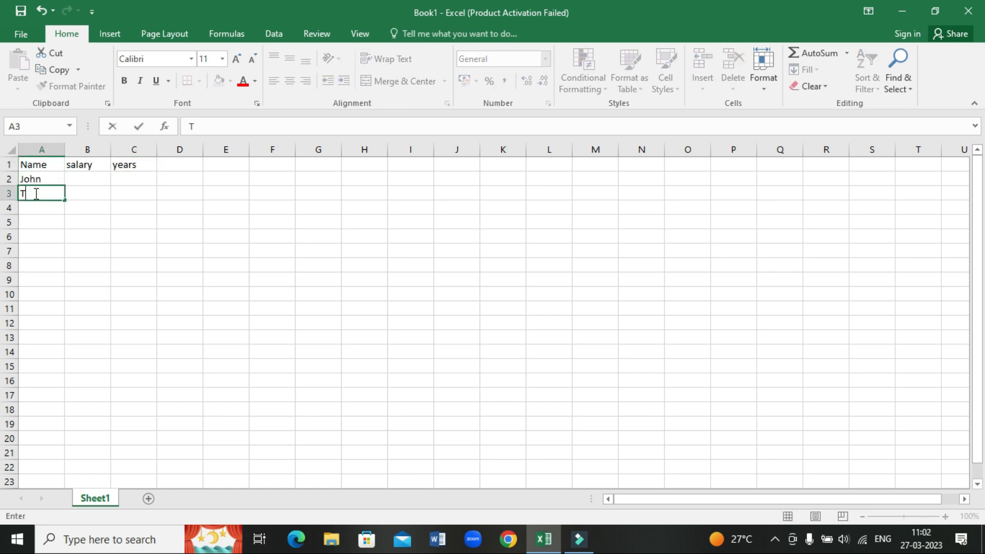
click(37, 210)
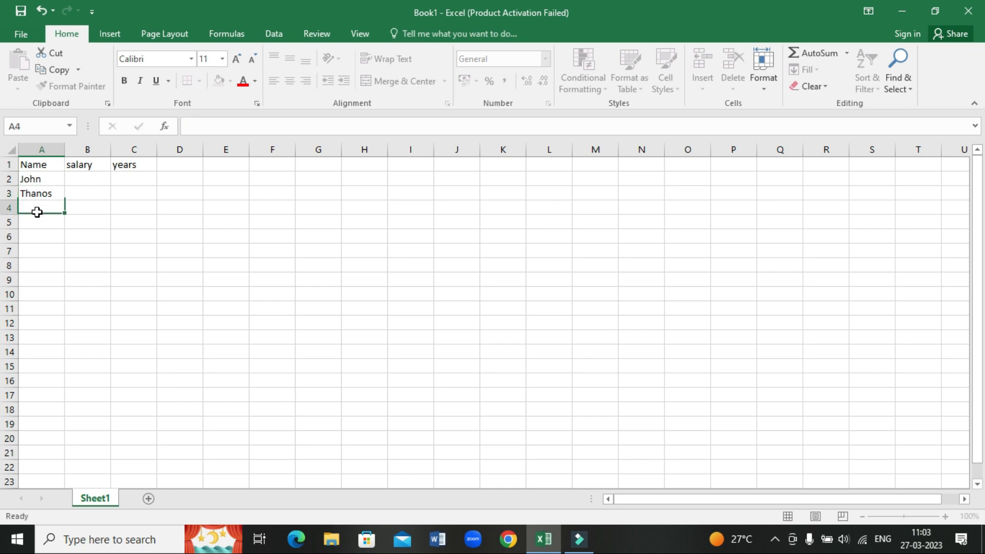
text(Batman)
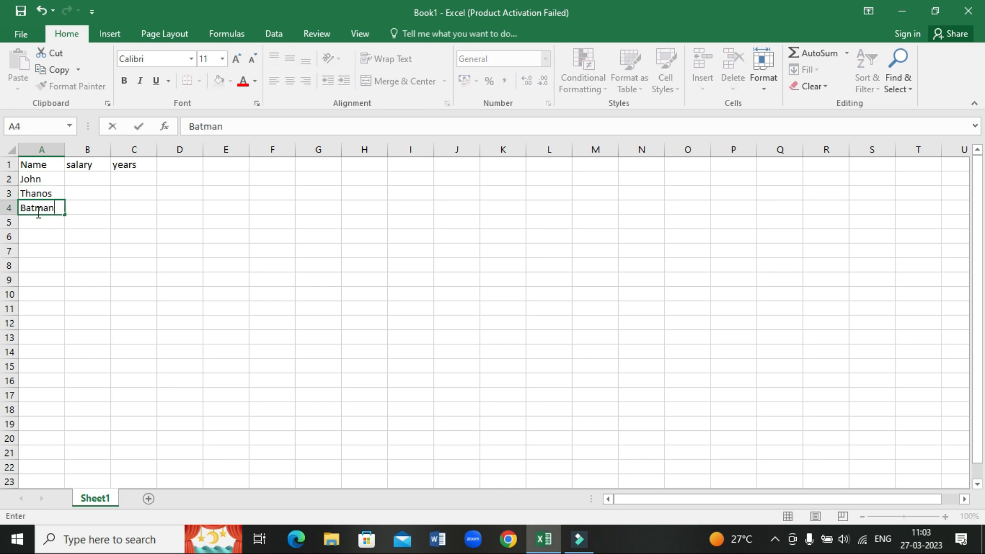
click(36, 220)
text(Ca)
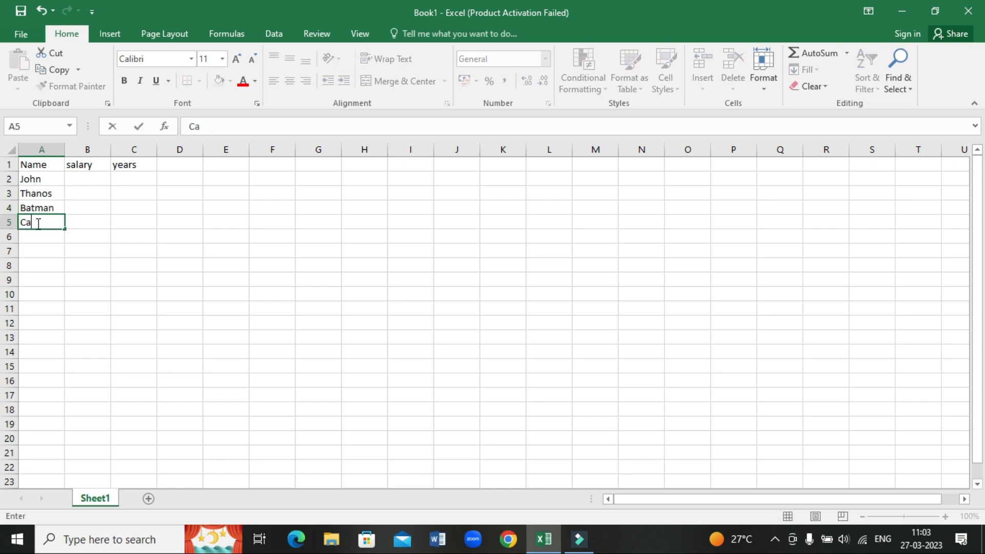
text(ptain)
click(38, 236)
text(Iron man)
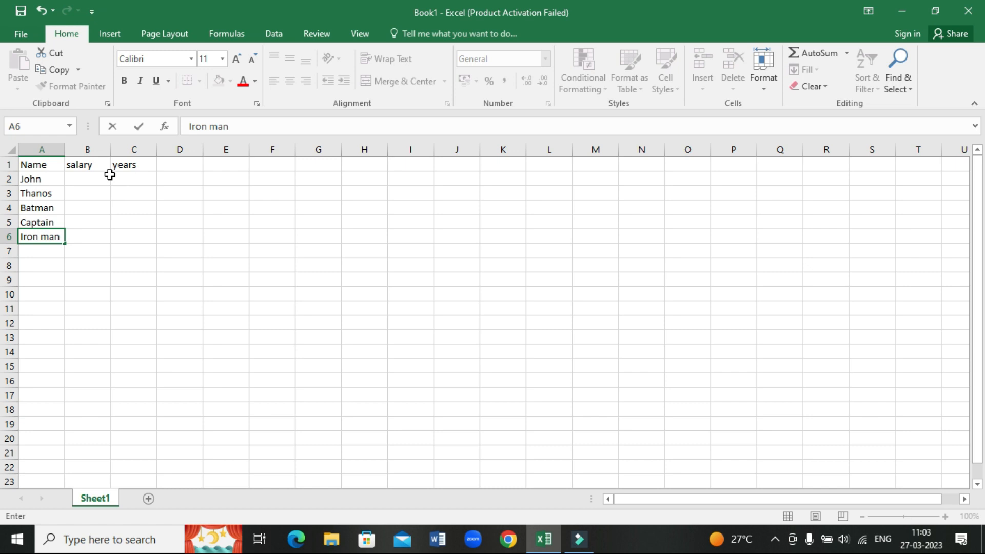
- Enter 12000 in B2 and the formula =12000+B2 in B3, filling it down to B6
click(91, 176)
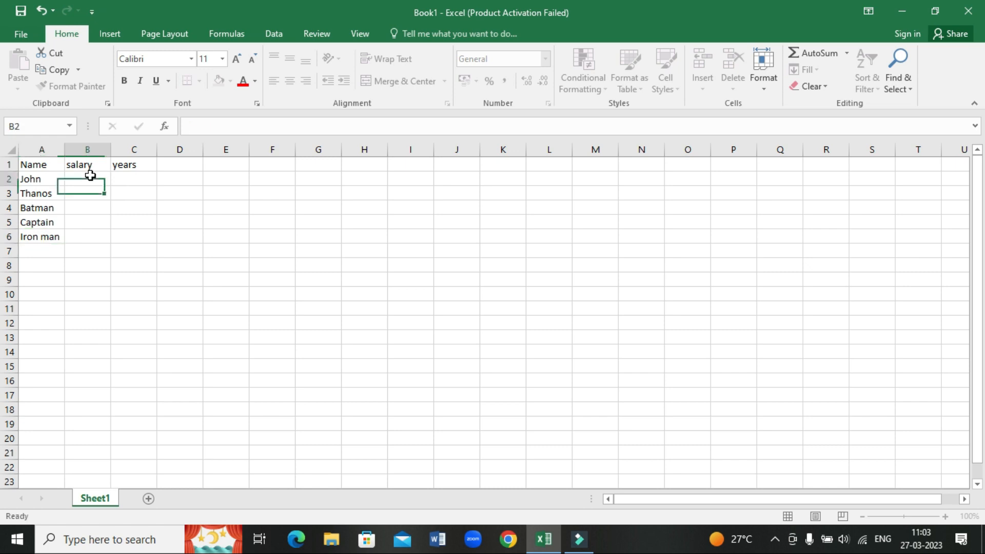
text(12000)
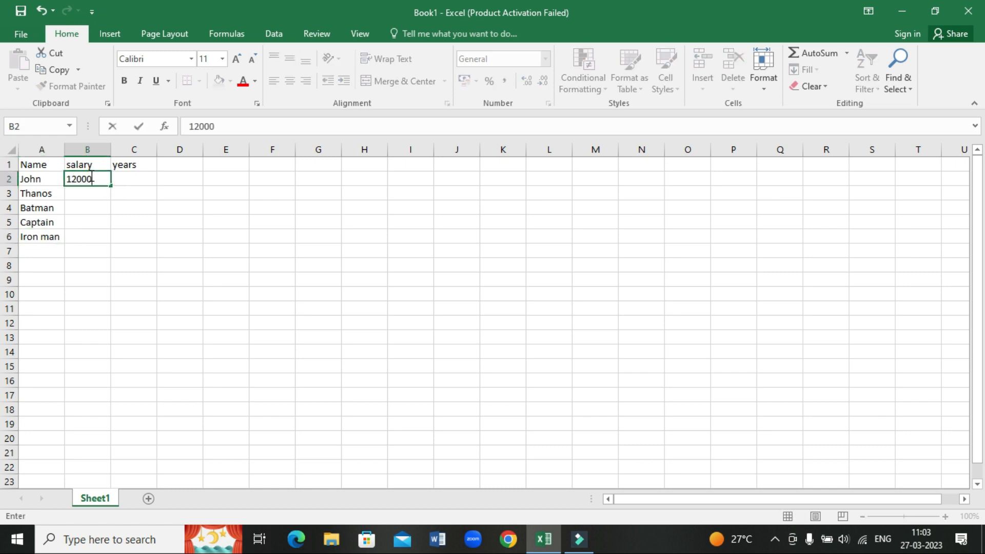
click(90, 197)
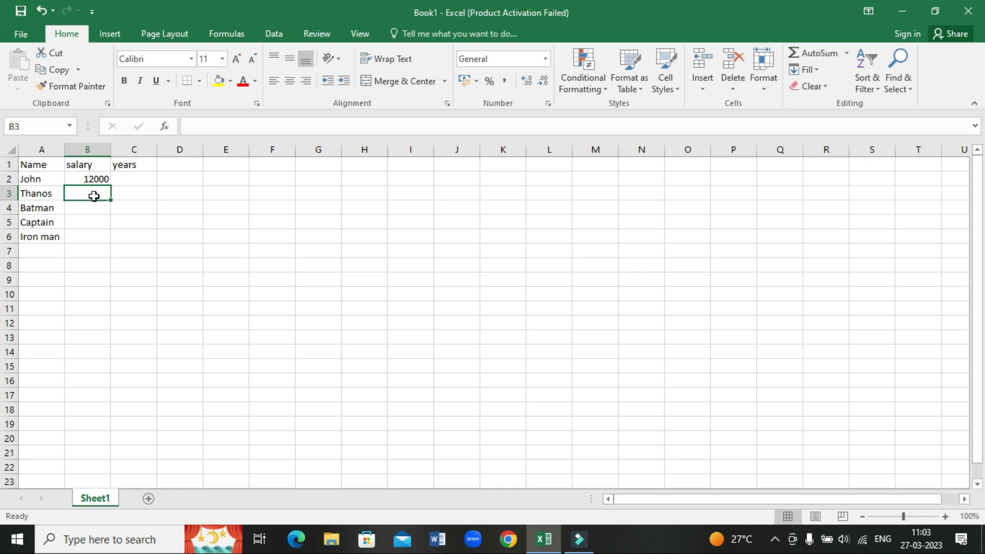
click(207, 125)
text(1200)
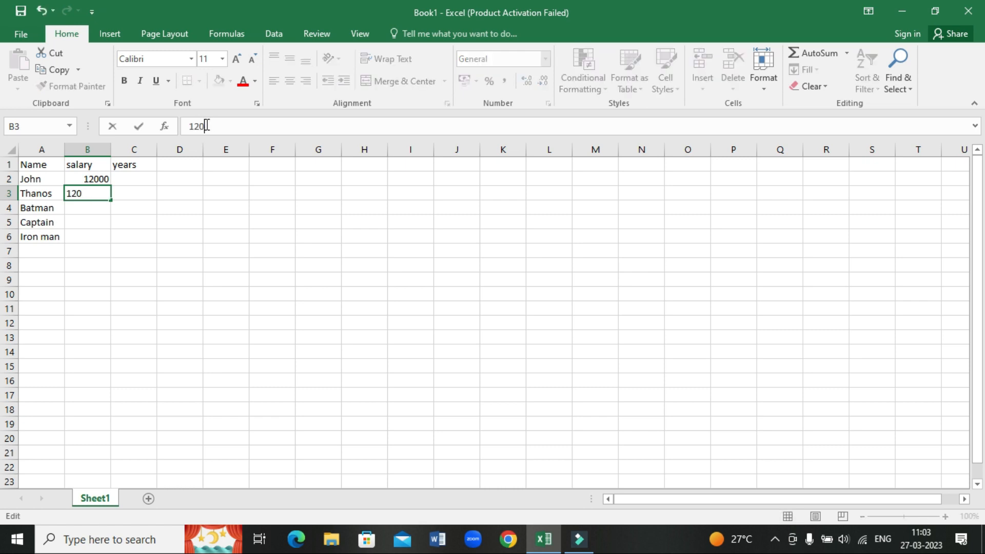
key(BackSpace)
key(BackSpace)
key(BackSpace)
text(=12)
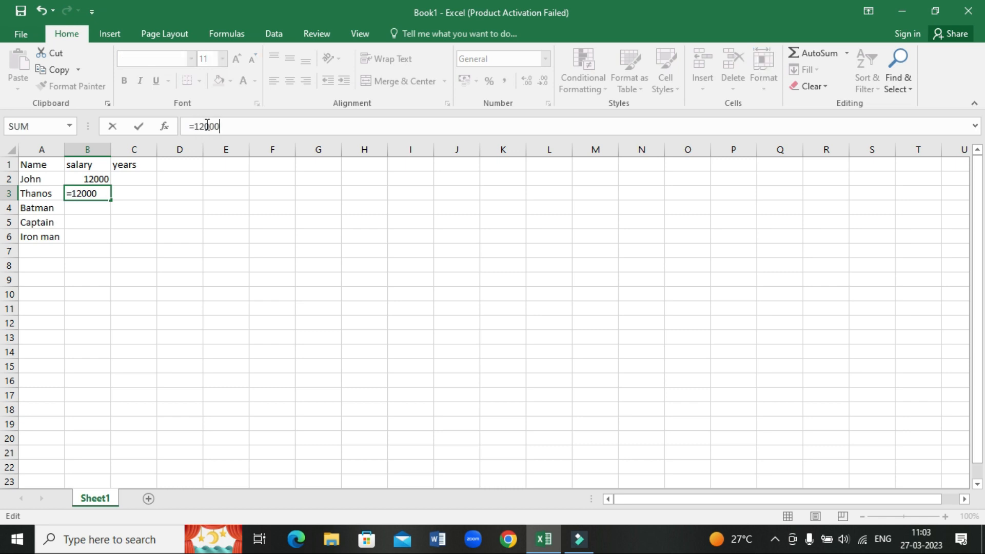
click(94, 177)
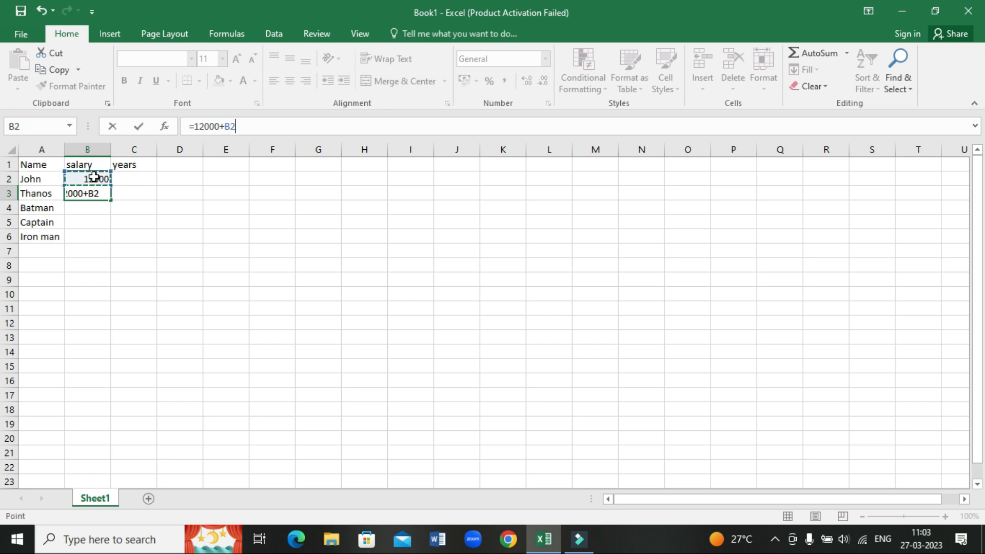
key(Return)
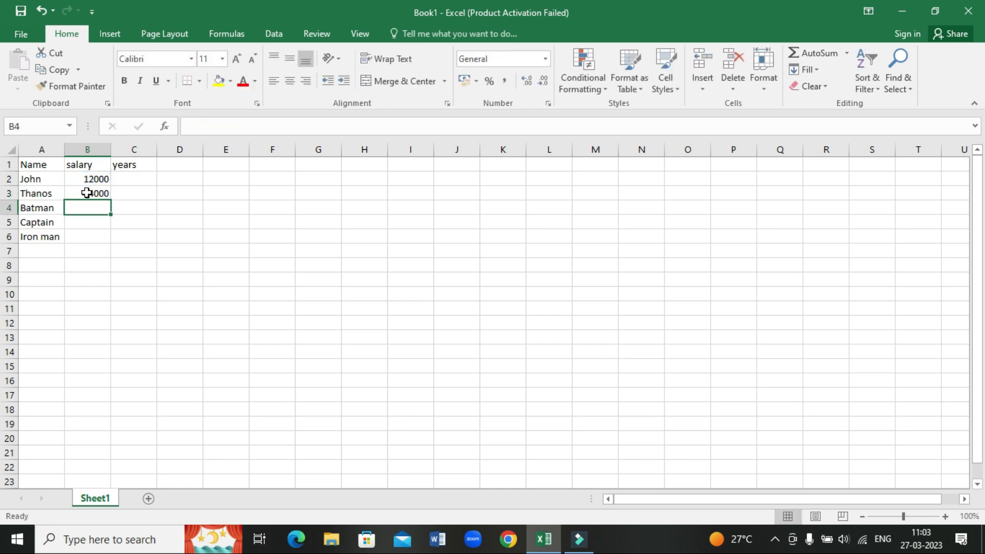
click(88, 193)
drag(110, 201, 106, 242)
- Enter 2 in C2 and the formula =2+C2 in C3, filling it down to C6
click(133, 174)
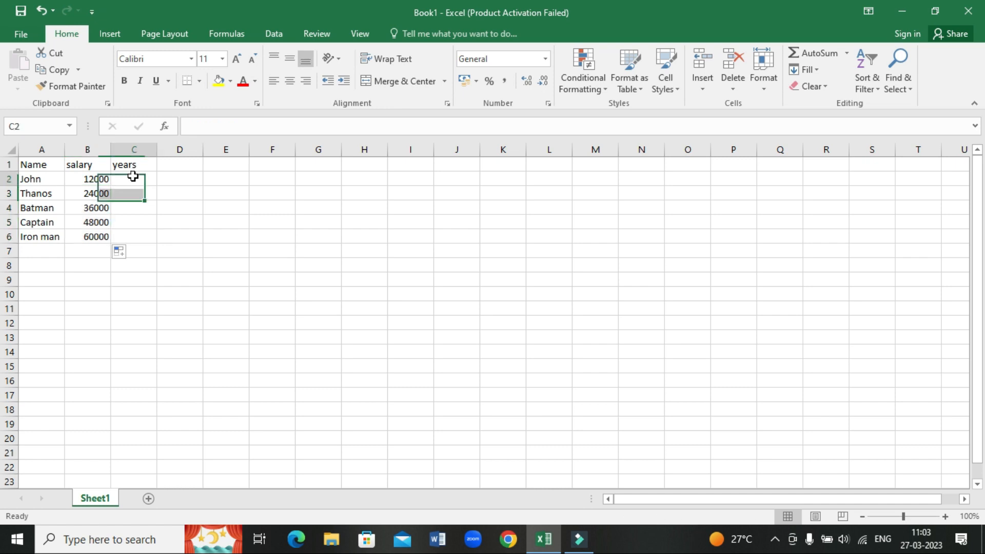
text(2)
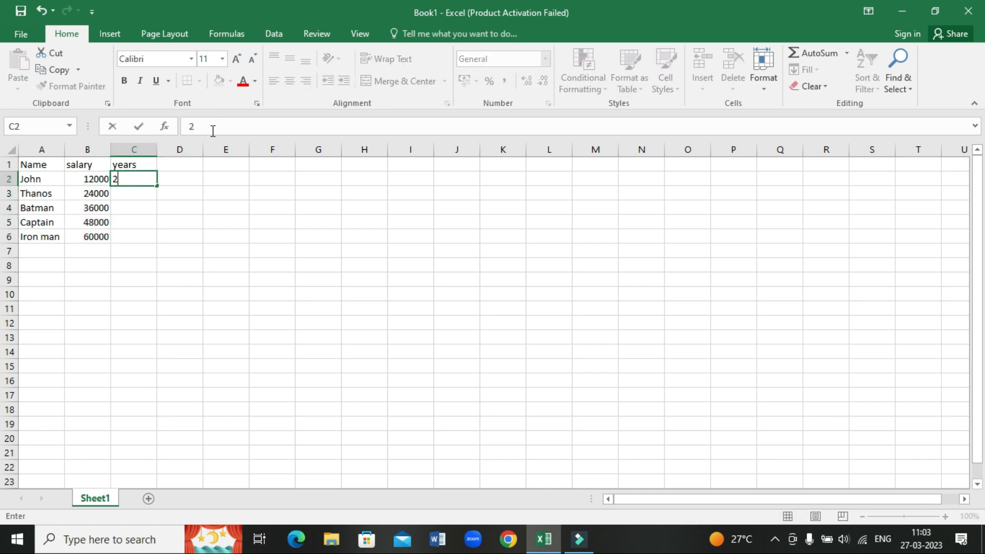
key(Return)
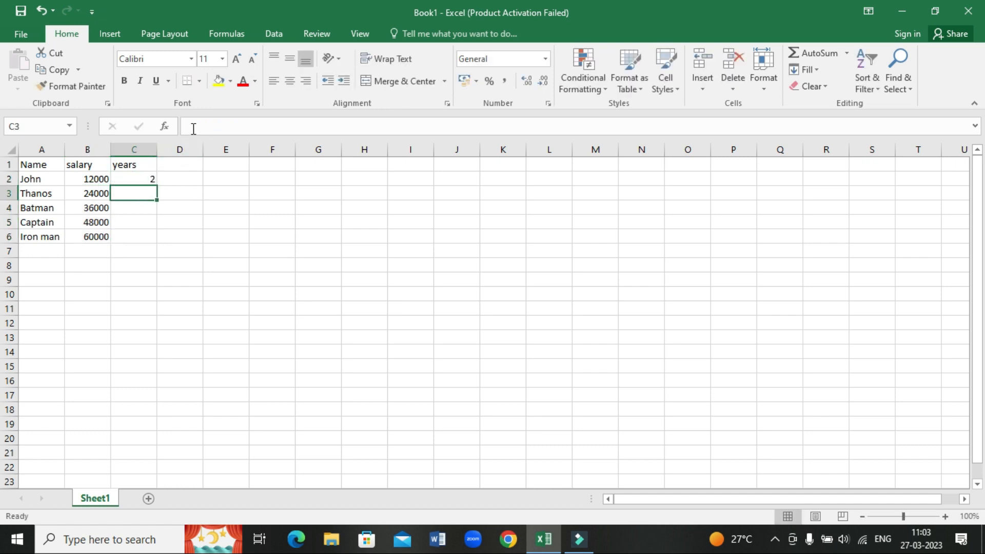
text(=2)
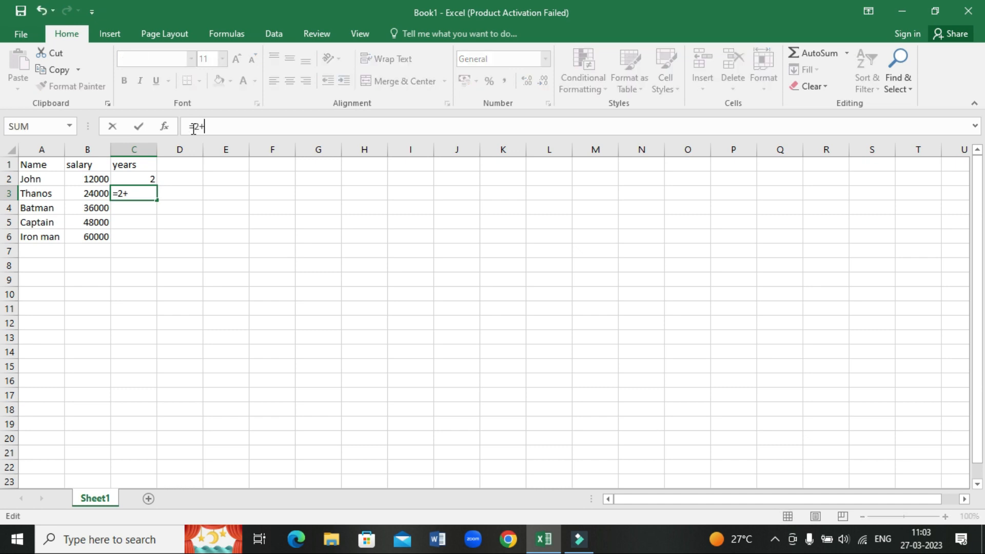
text(+)
click(142, 175)
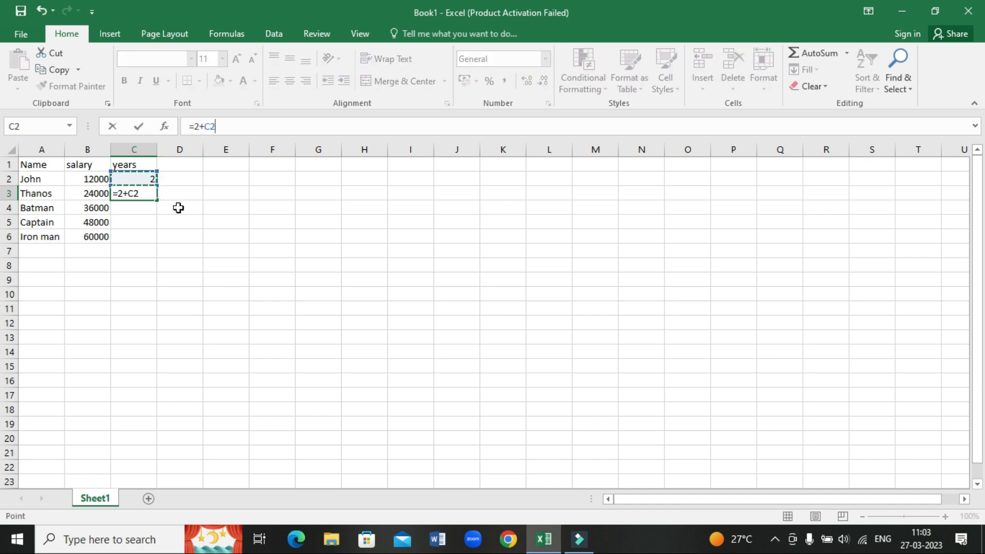
key(Return)
click(151, 196)
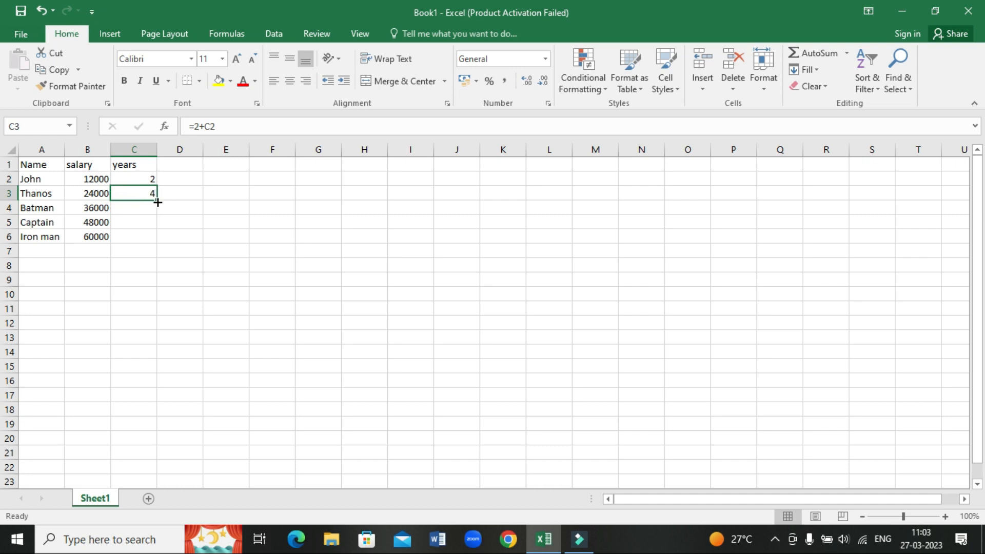
drag(158, 201, 154, 241)
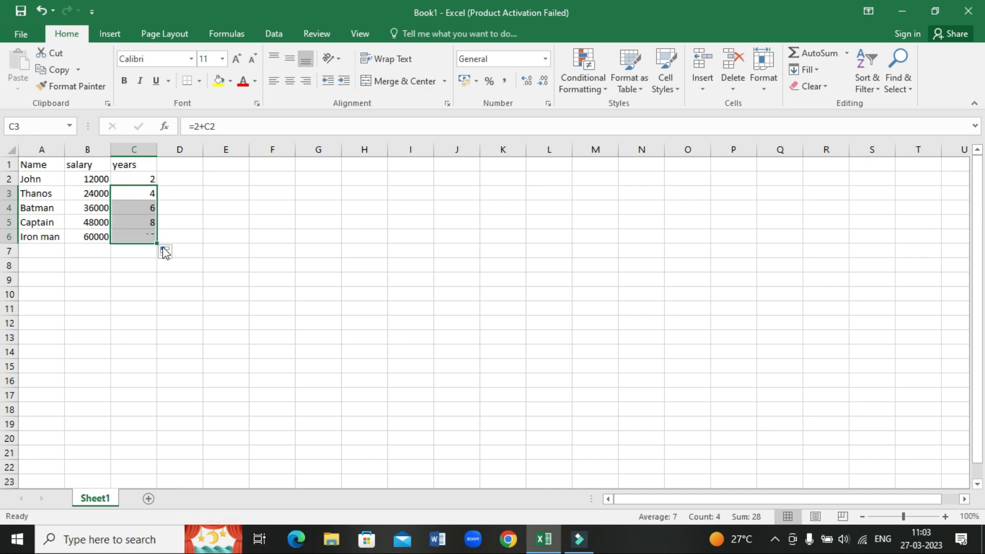
click(263, 301)
click(142, 368)
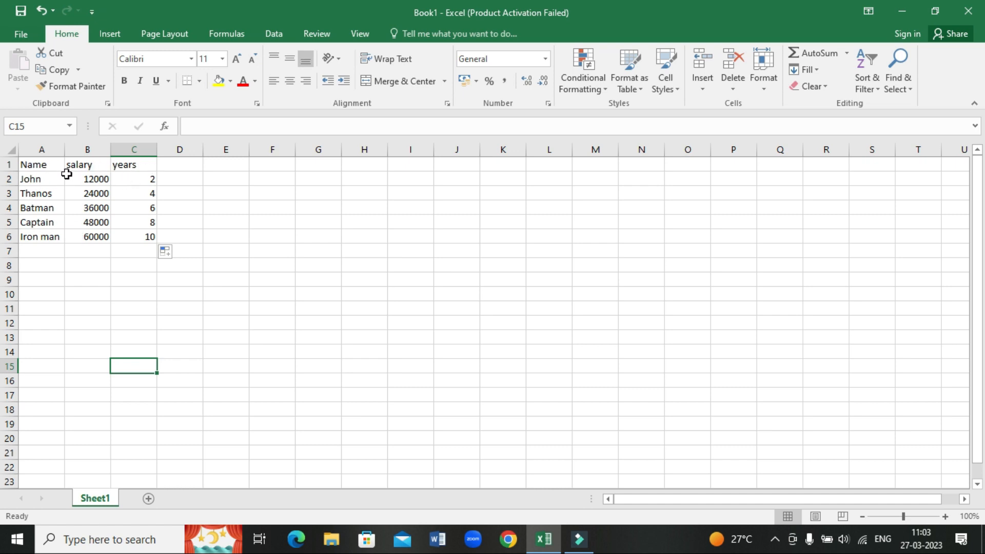
- Add filters to the header row A1:C1 of the salary table
drag(40, 165, 138, 166)
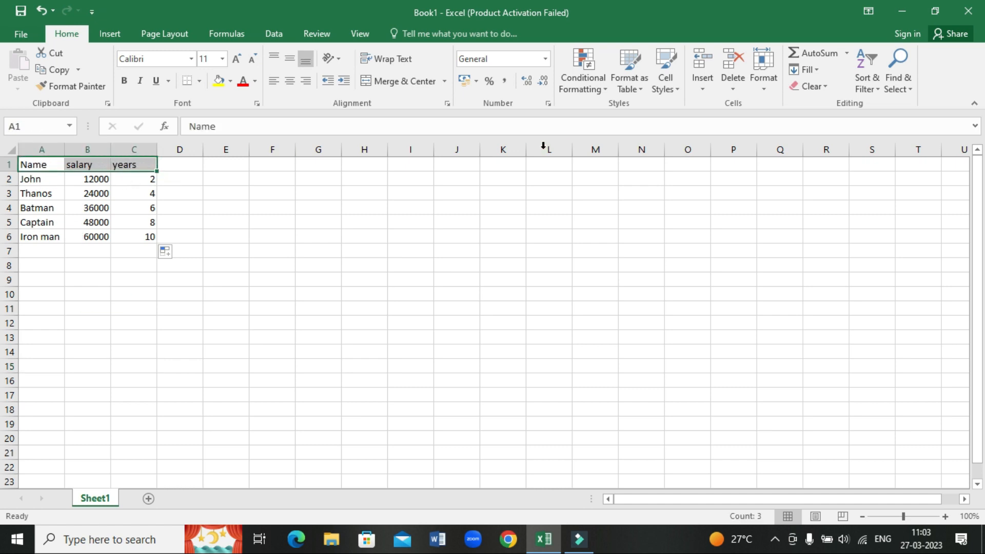
click(867, 88)
click(868, 155)
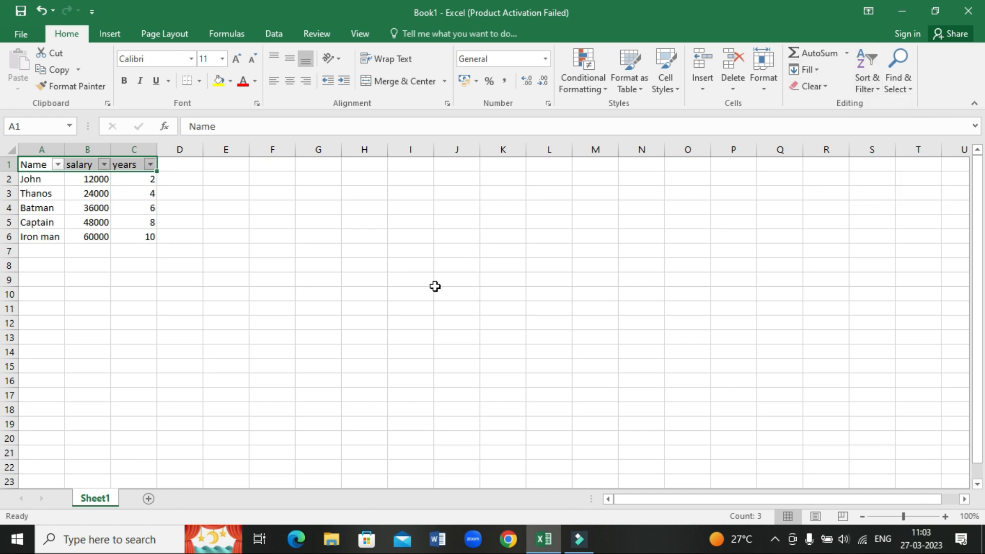
click(414, 296)
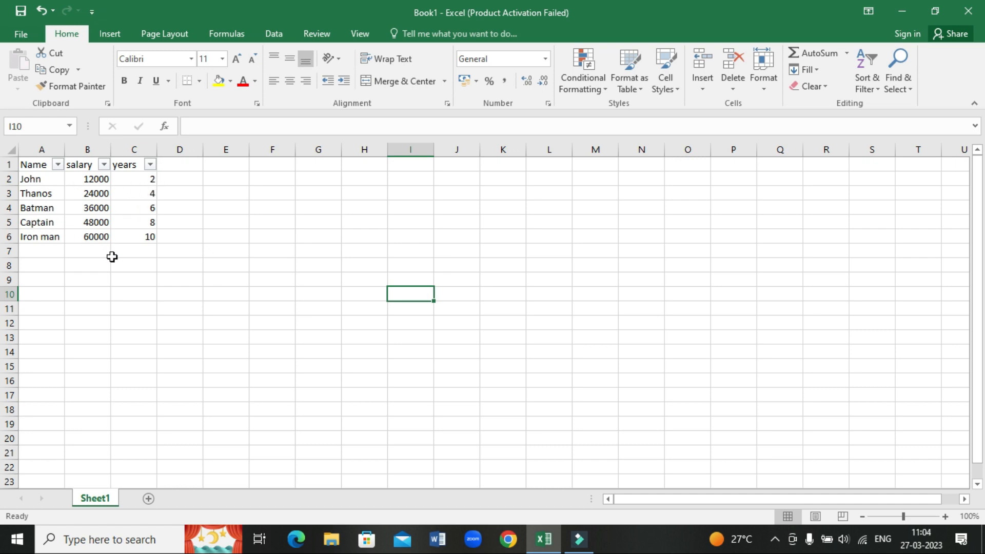
click(72, 323)
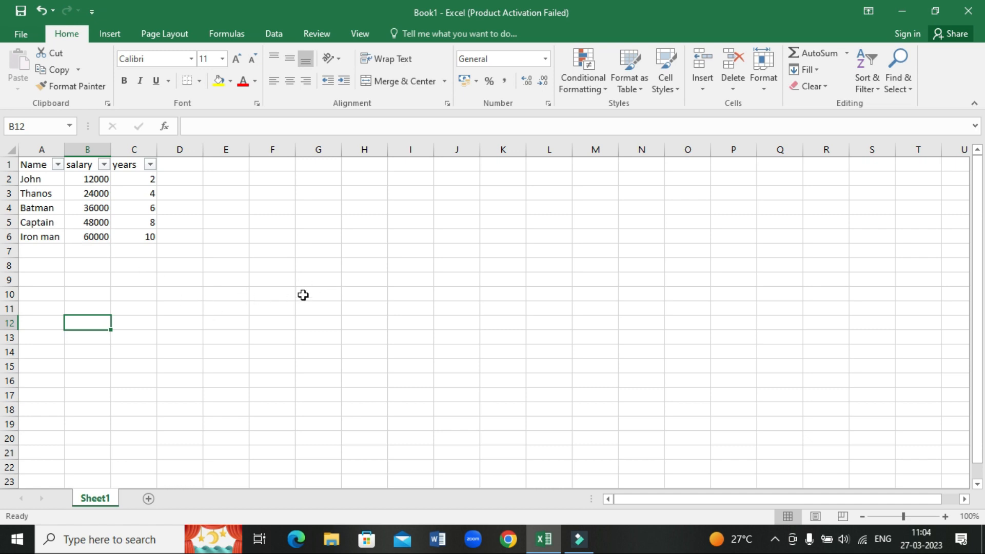
drag(35, 166, 140, 167)
key(ctrl+c)
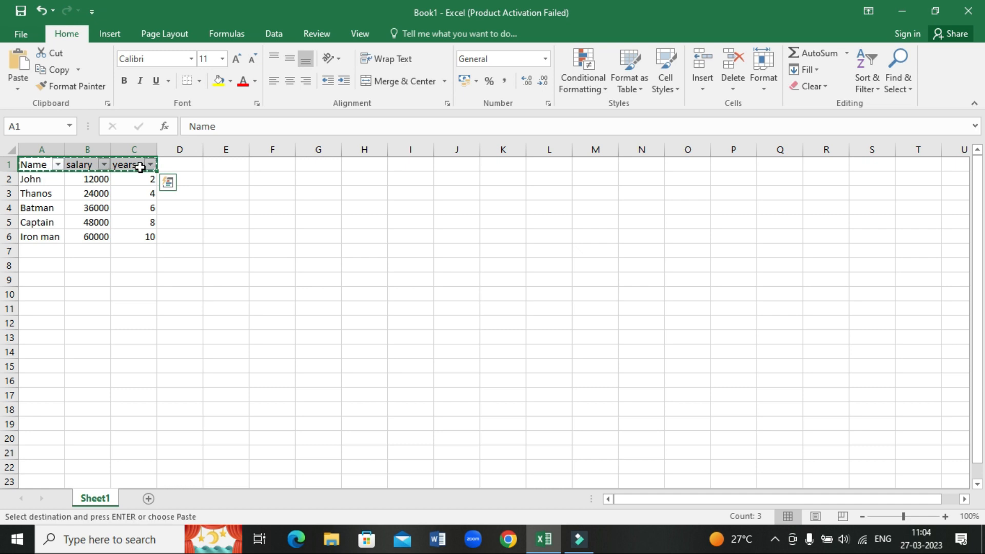
click(128, 307)
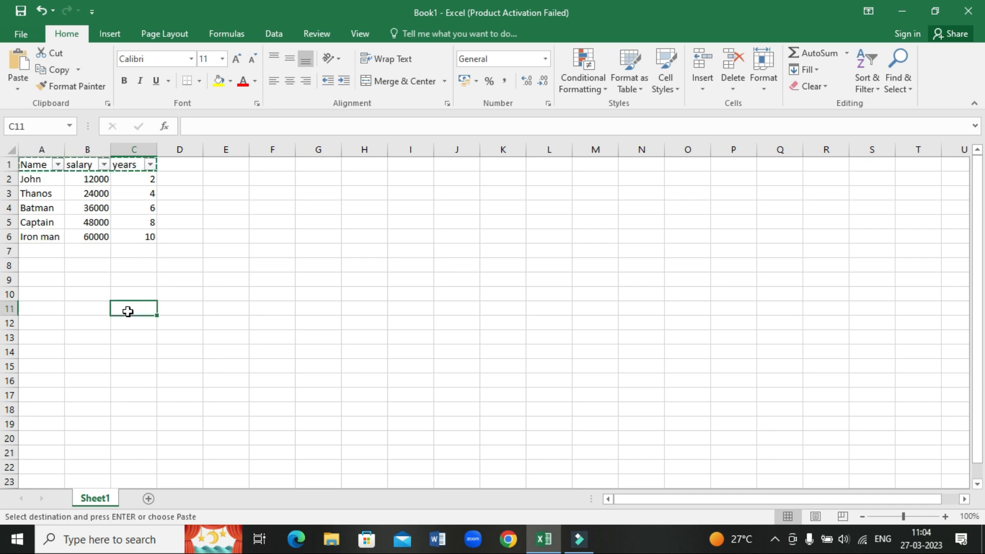
- Copy the Name and salary headers from A1:B1 into G10:H10
click(29, 163)
drag(28, 162, 81, 167)
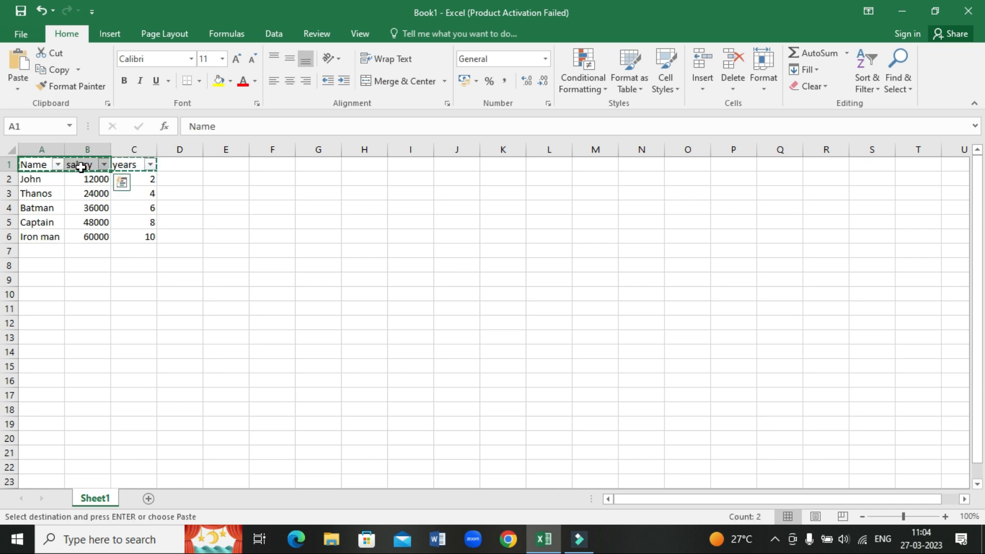
drag(310, 296, 363, 303)
key(ctrl+v)
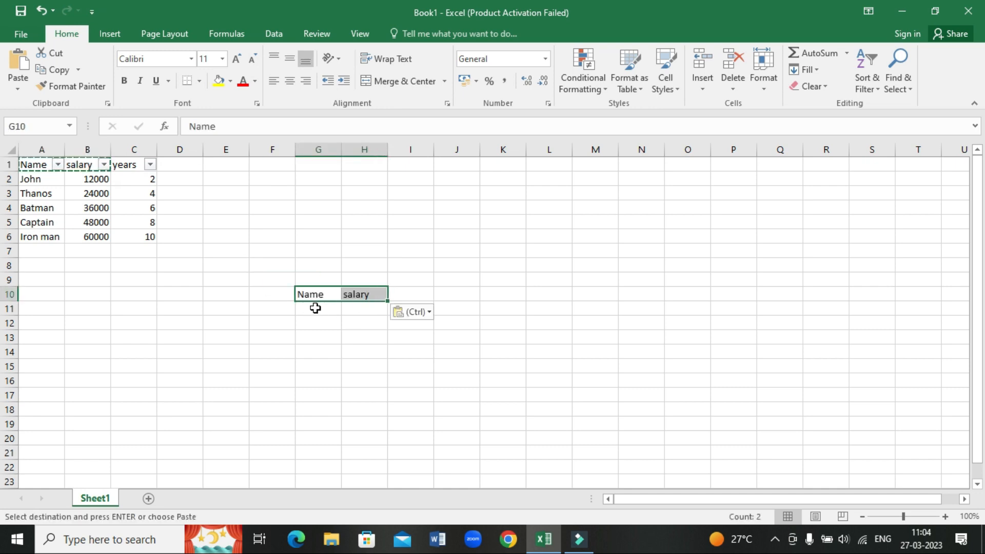
- Copy the first name entry from A2 into G11 under the new Name header
click(315, 308)
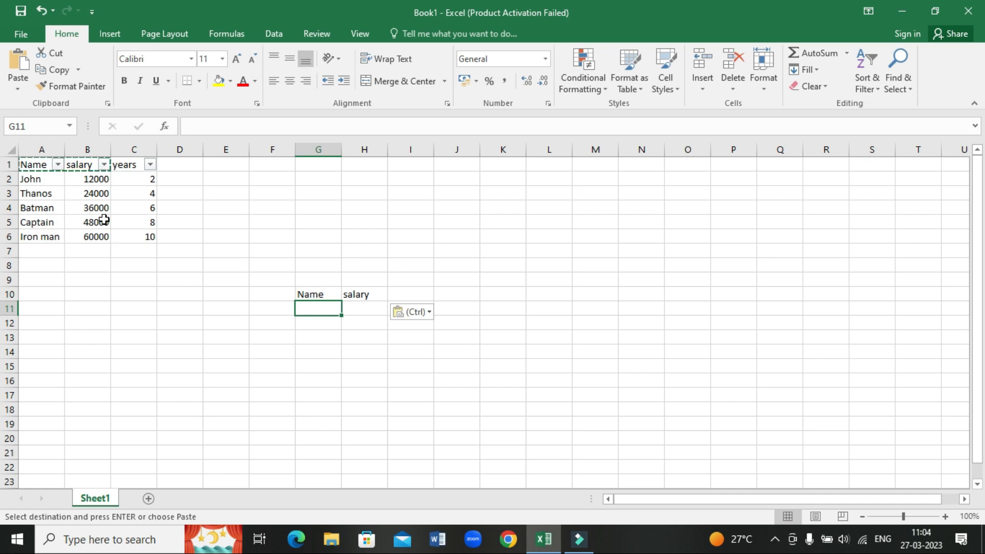
click(37, 184)
key(ctrl+c)
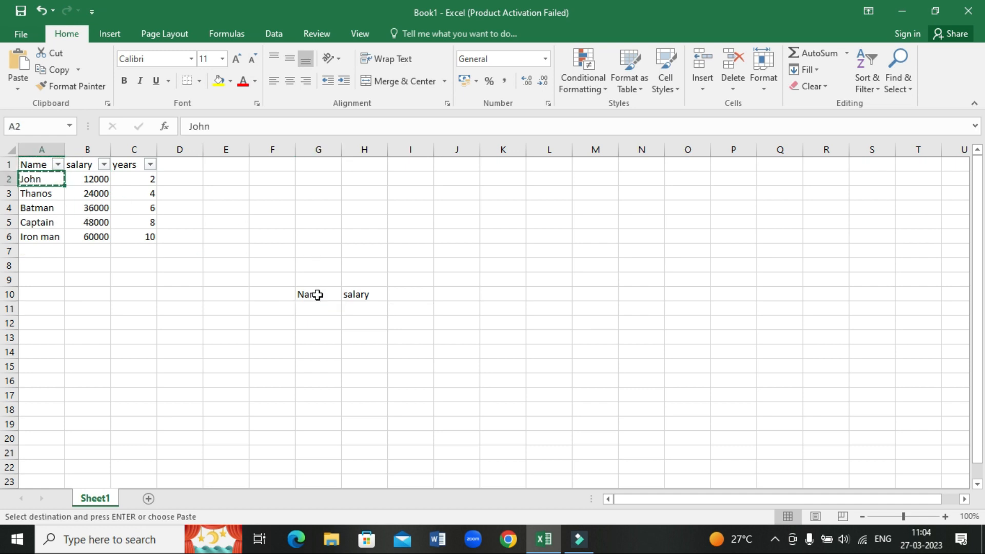
click(316, 312)
key(ctrl+v)
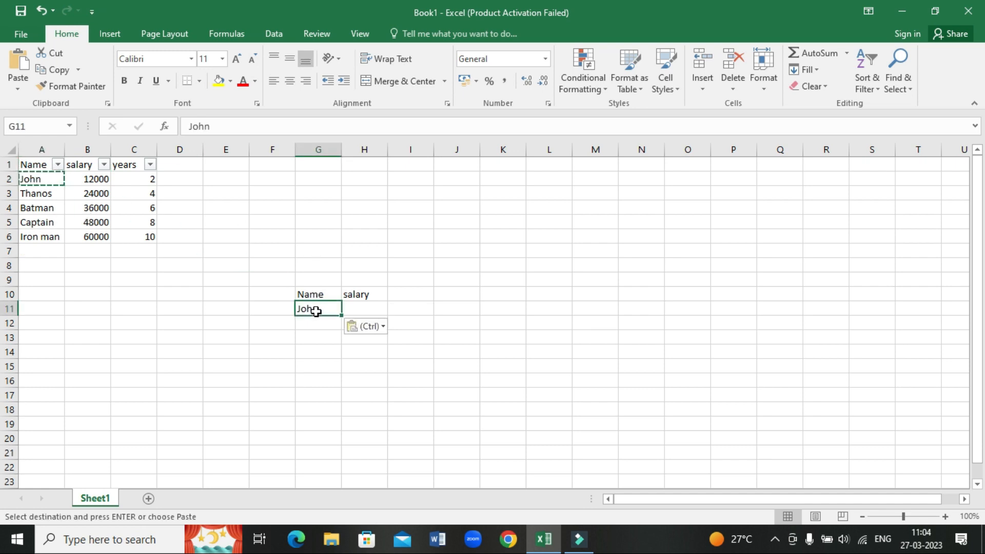
- Enter the formula =VLOOKUP(G11,A1:C6,2,0) in H11 to look up the salary for the name in G11
click(365, 309)
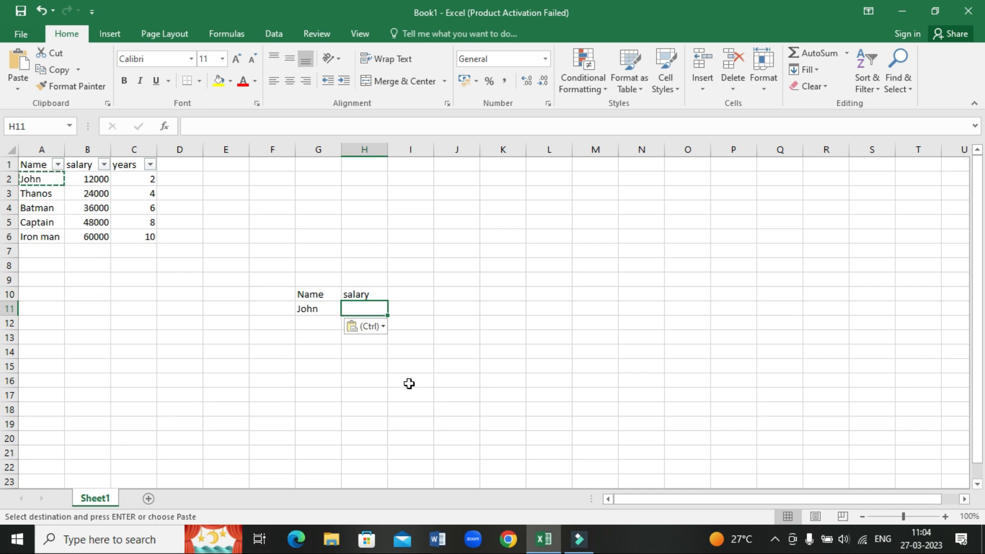
double_click(358, 310)
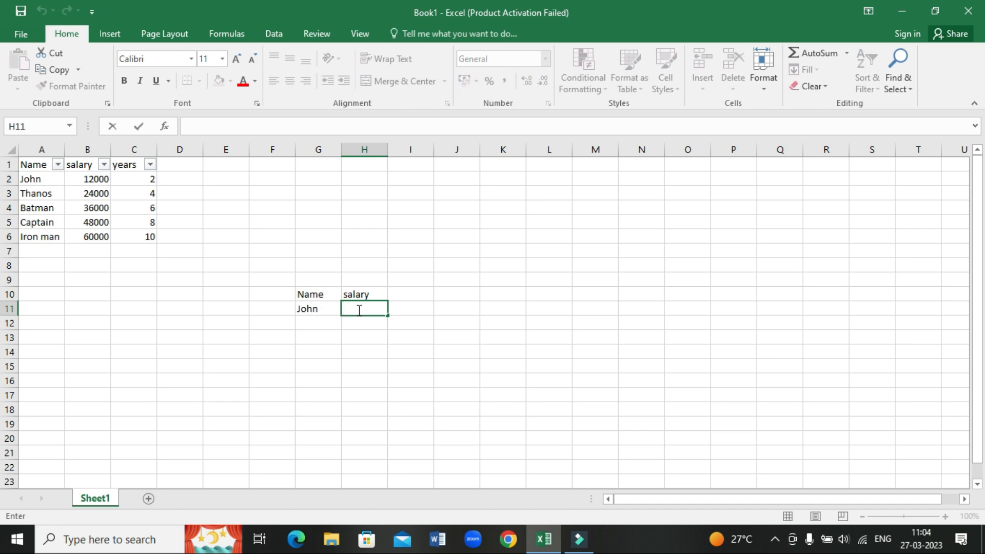
text(=)
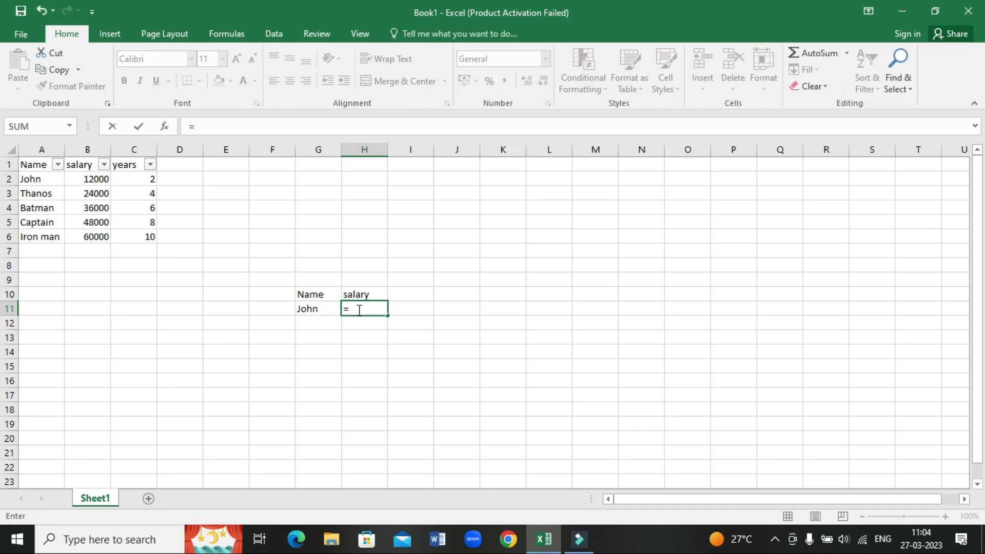
text(vl)
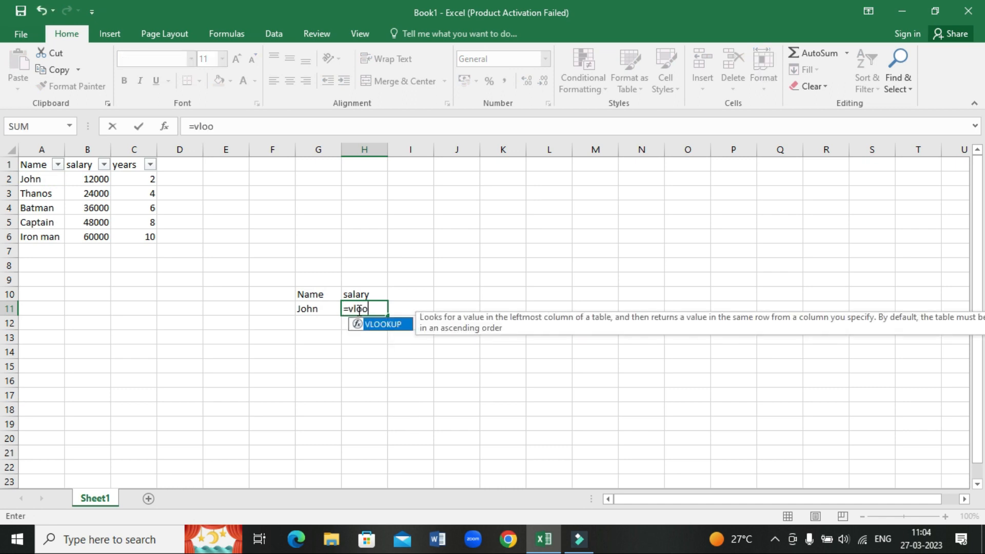
text(oo)
double_click(374, 327)
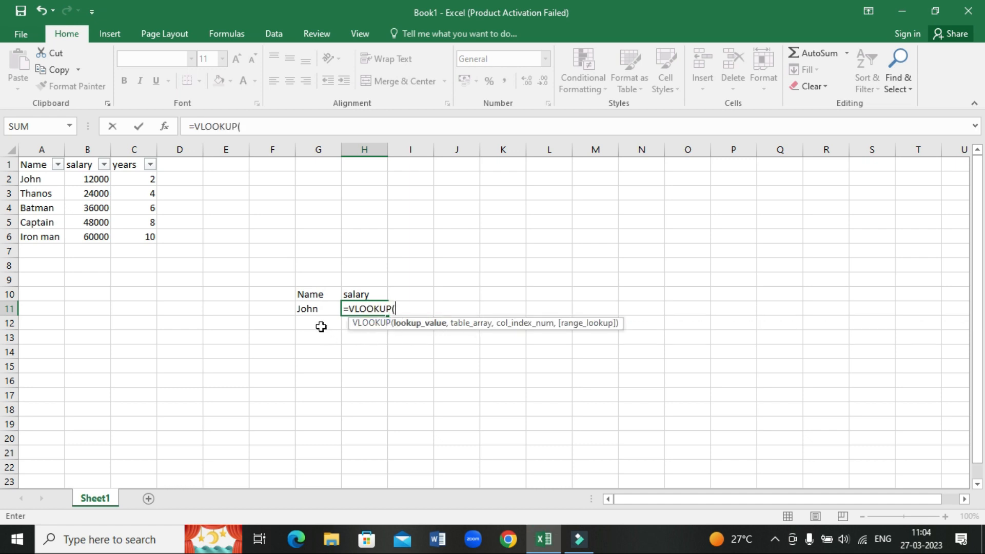
click(308, 309)
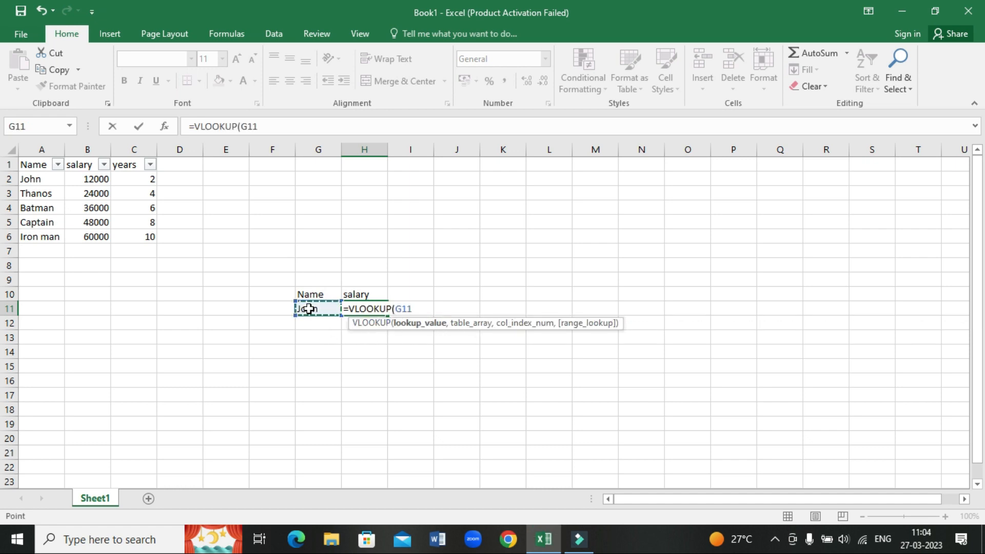
text(,)
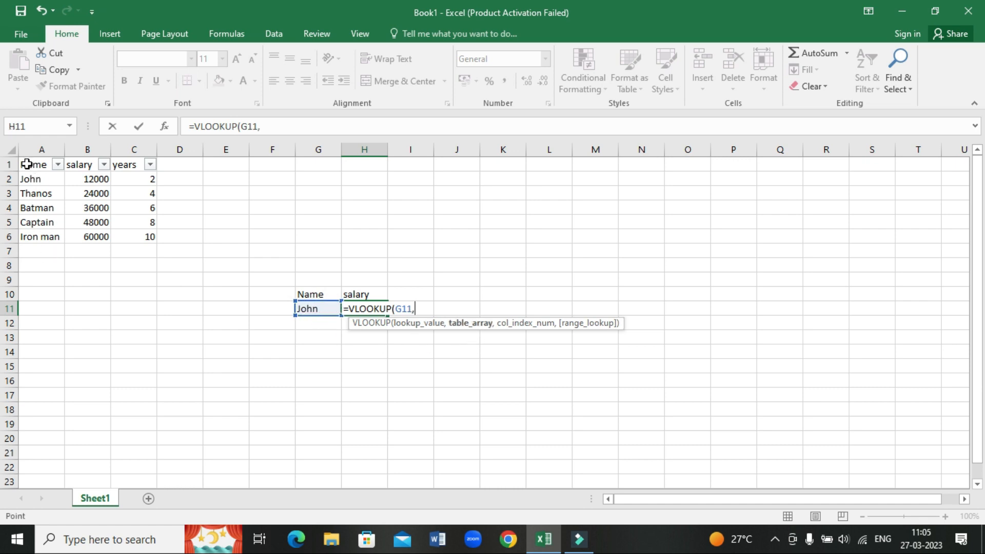
drag(26, 163, 132, 233)
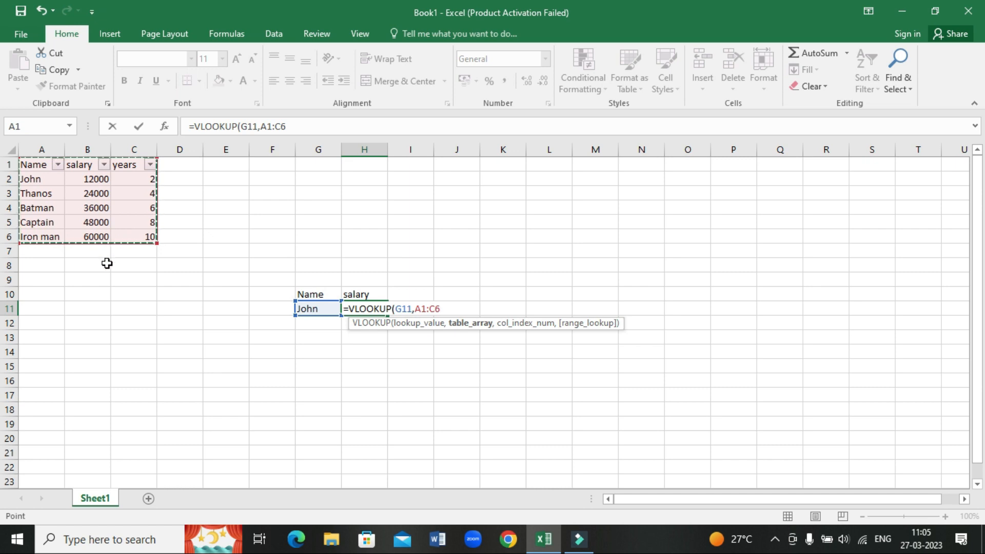
text(,)
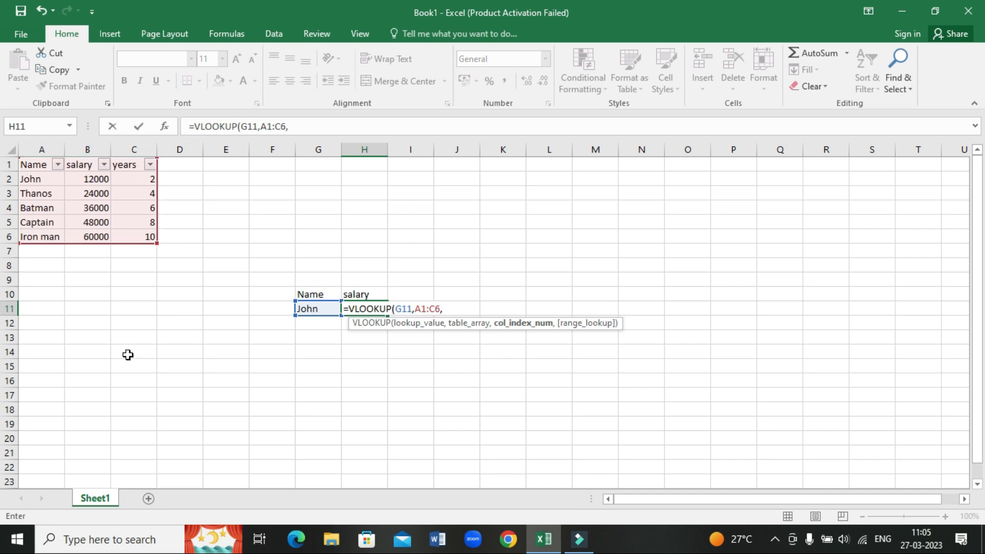
text(2,)
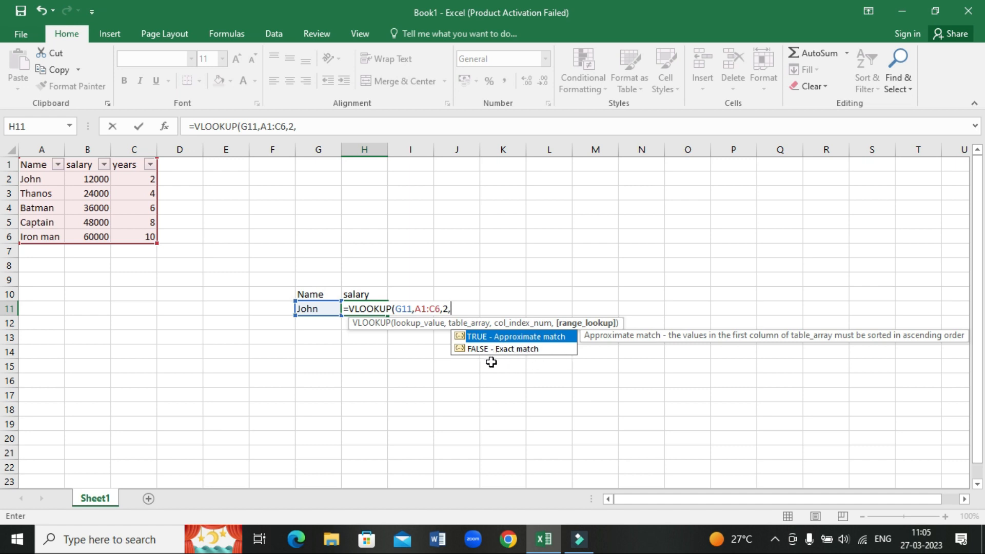
text(0))
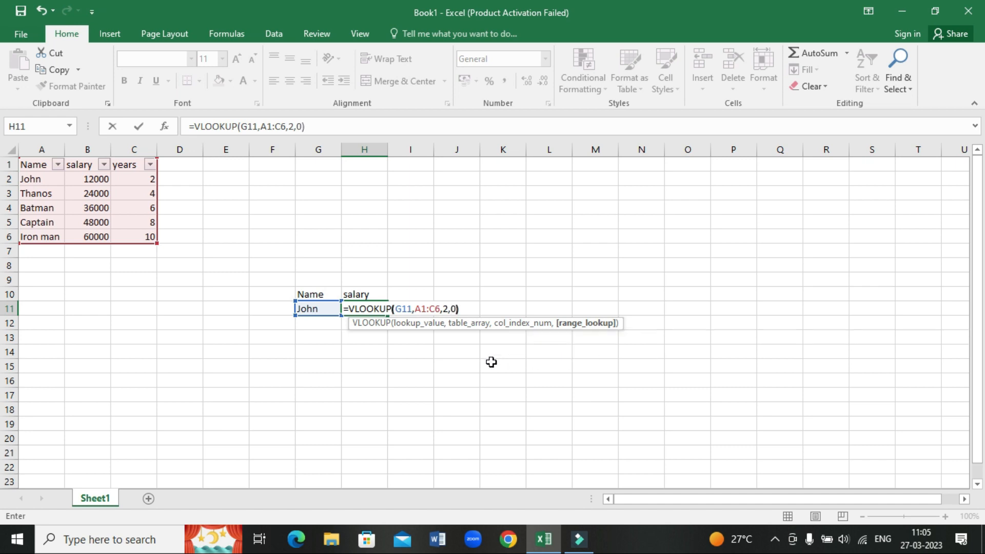
key(Return)
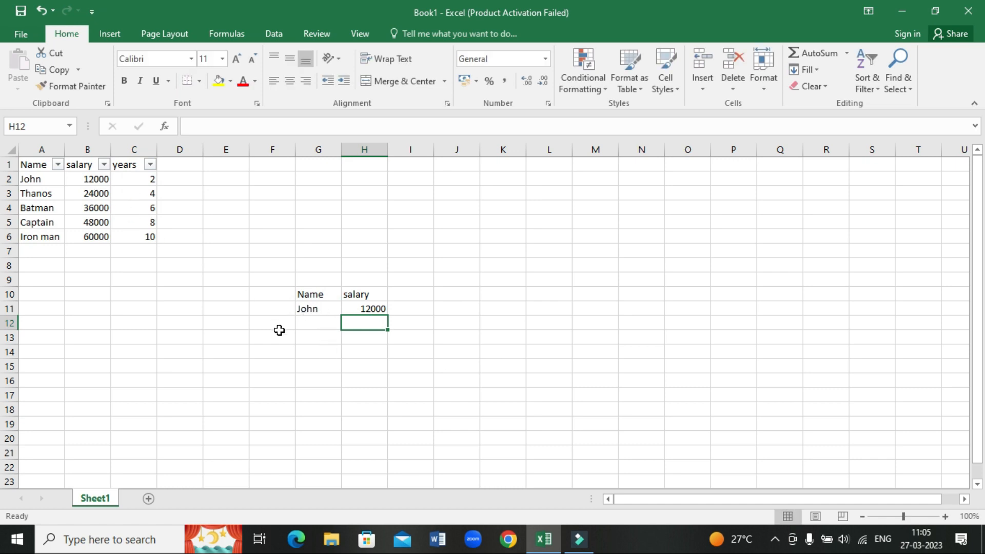
- Replace the lookup name in G11 with a copy of Batman from A4
click(49, 208)
key(ctrl+c)
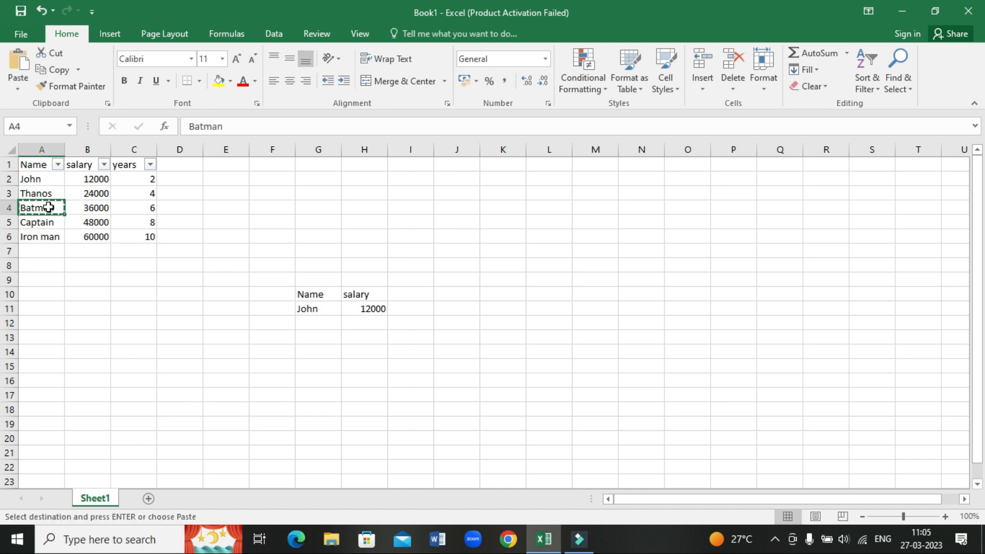
click(320, 311)
key(ctrl+v)
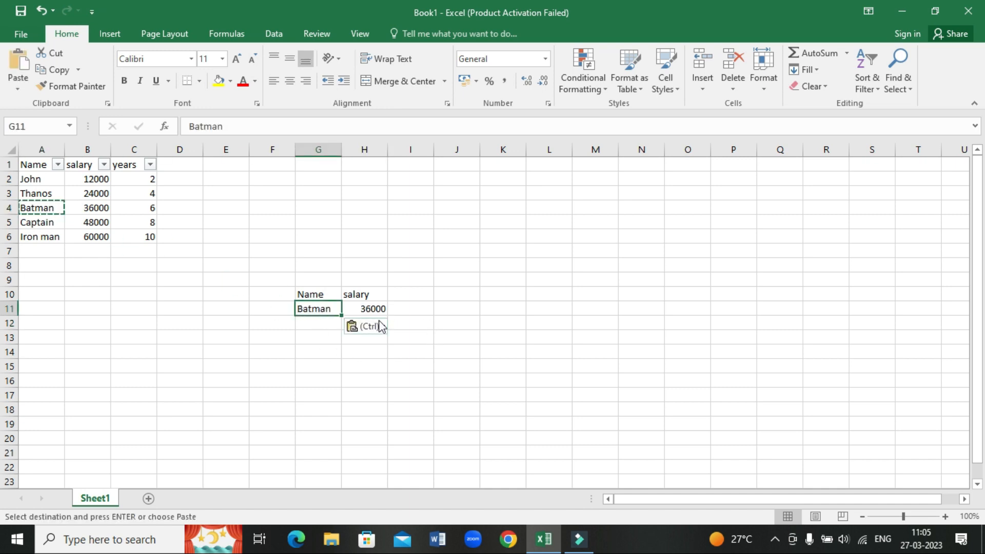
click(333, 381)
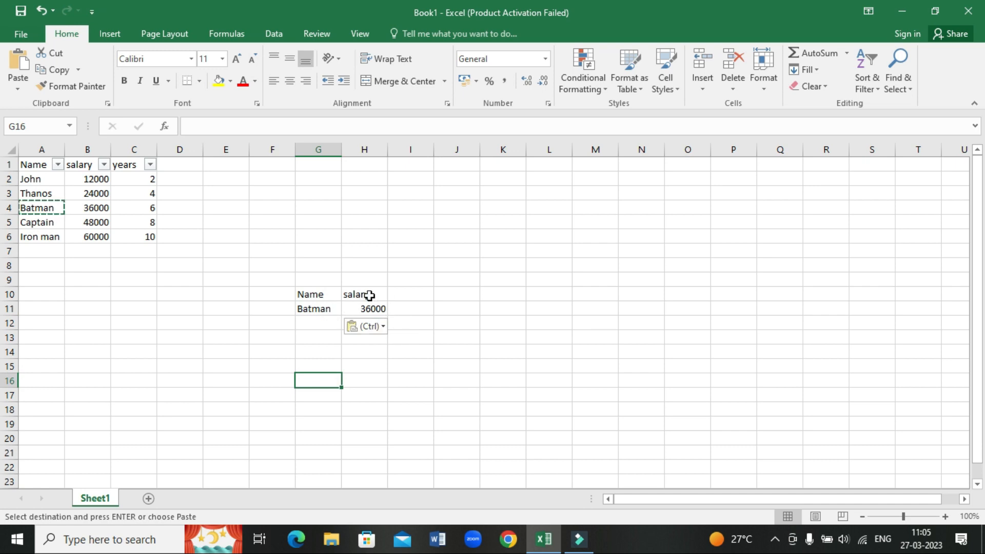
- Add the header years in I10, beside the salary header of the lookup block
click(409, 293)
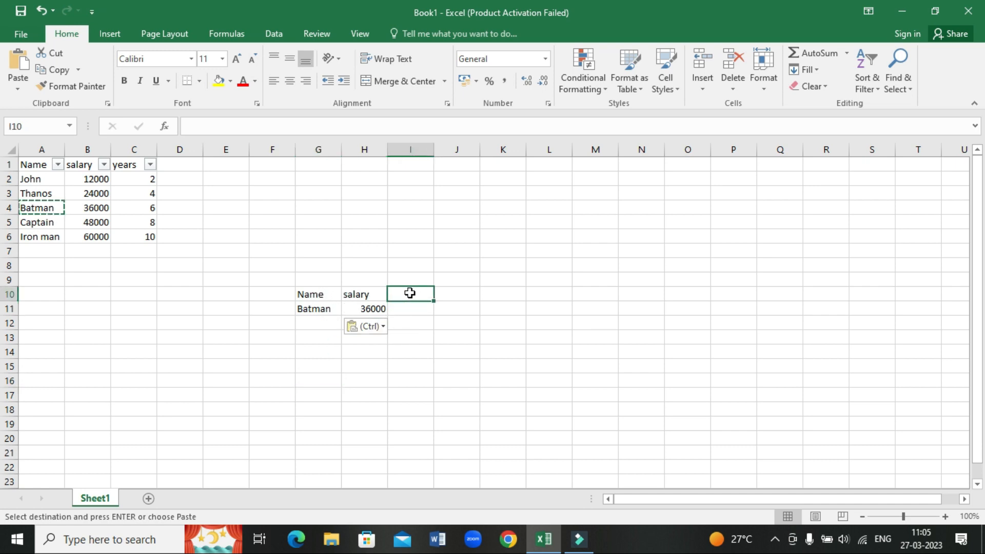
key(Escape)
text(years)
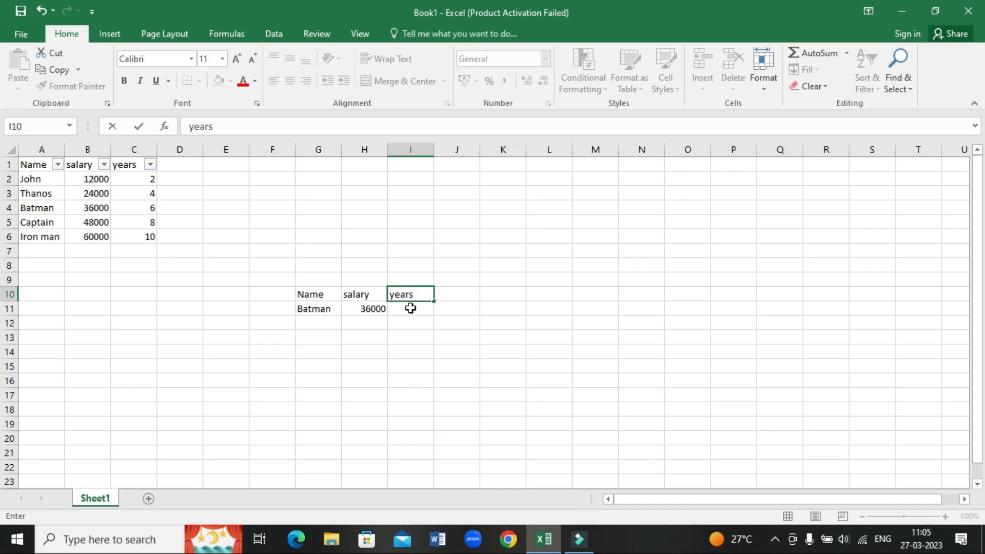
key(Return)
- Fill the salary lookup formula from H11 across to I11 under the years header
click(365, 309)
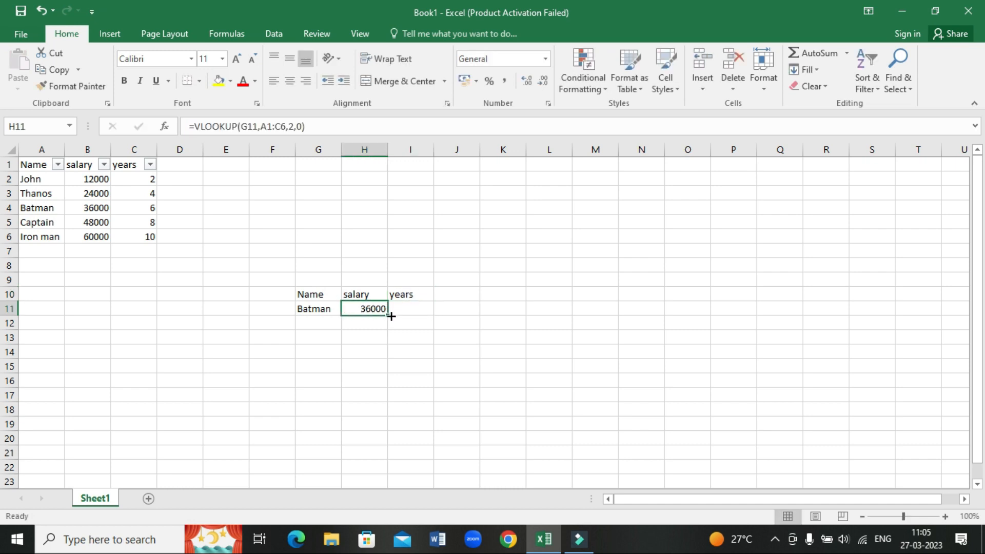
drag(387, 315, 436, 319)
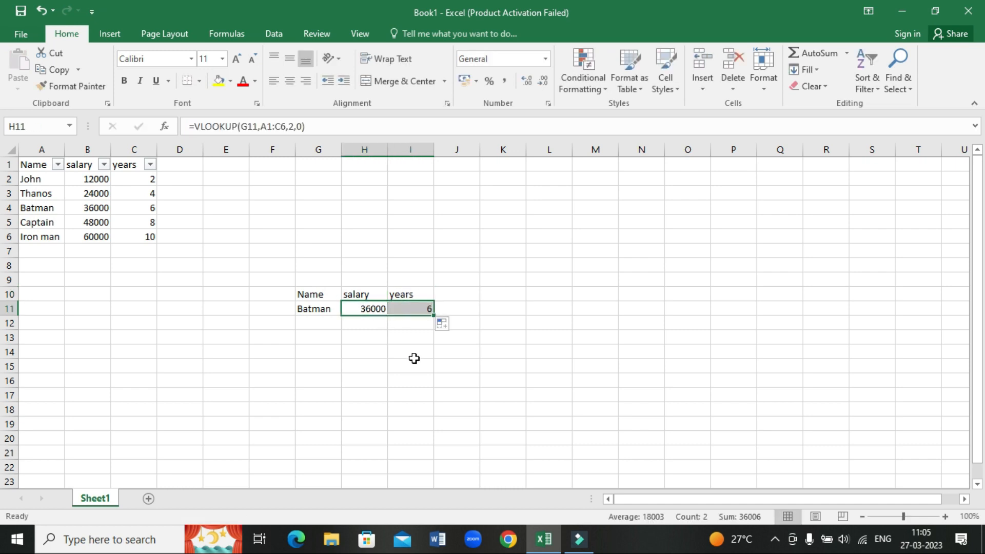
click(414, 358)
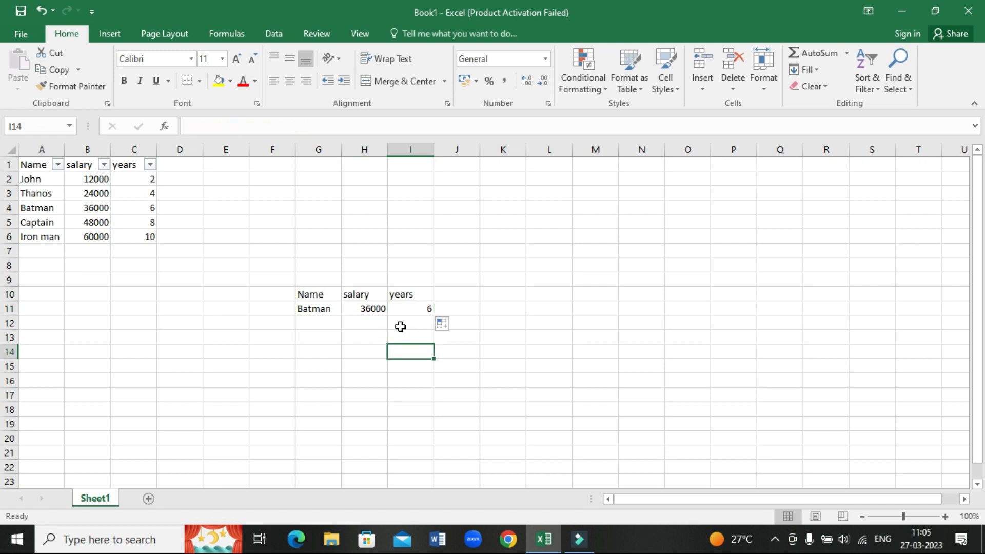
click(510, 339)
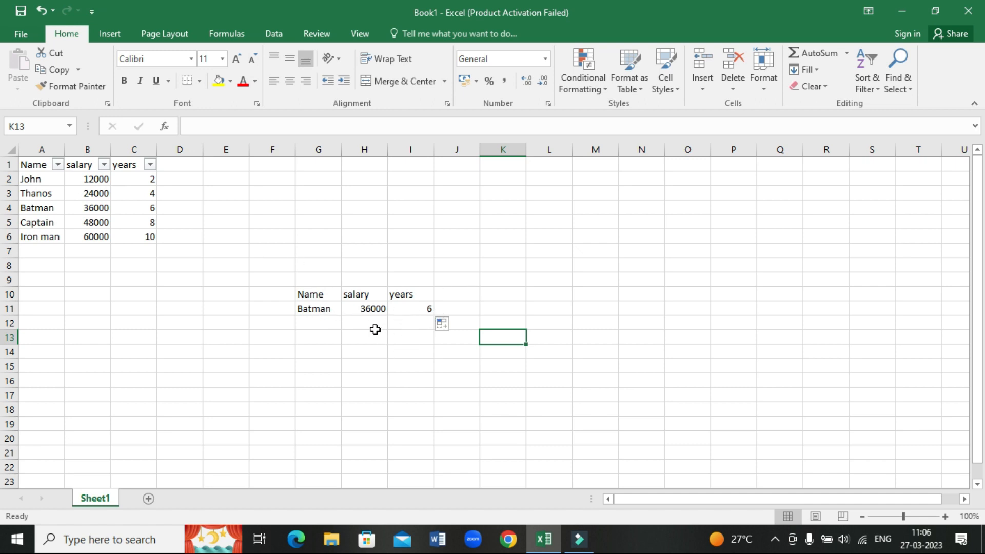
click(414, 313)
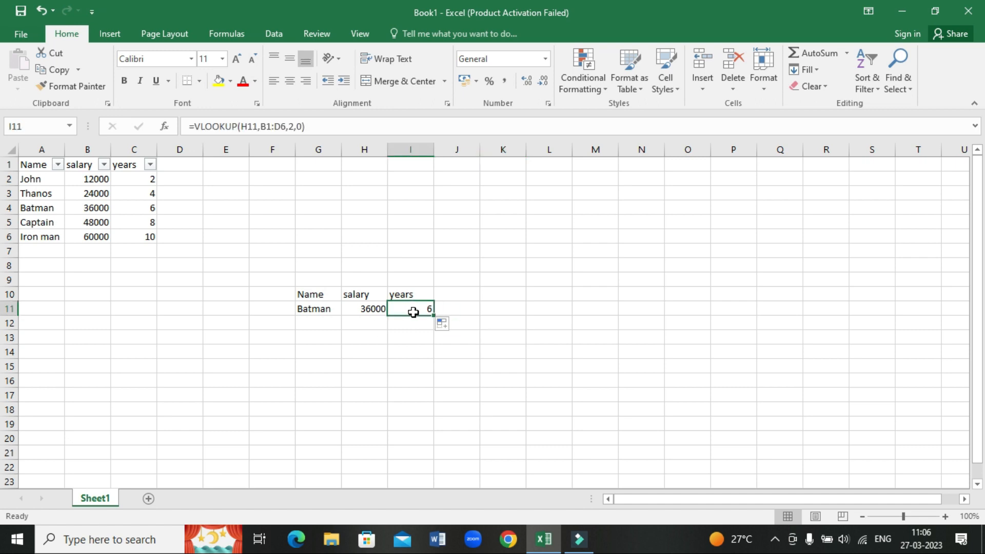
double_click(416, 311)
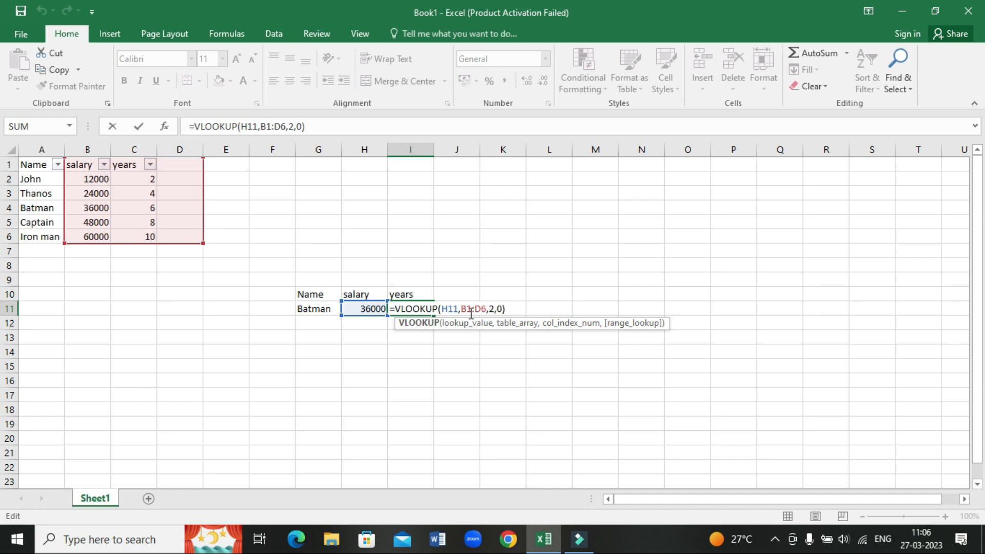
click(317, 309)
- Change the years lookup formula in I11 to =VLOOKUP(G11,A1:C6,3,0)
click(420, 309)
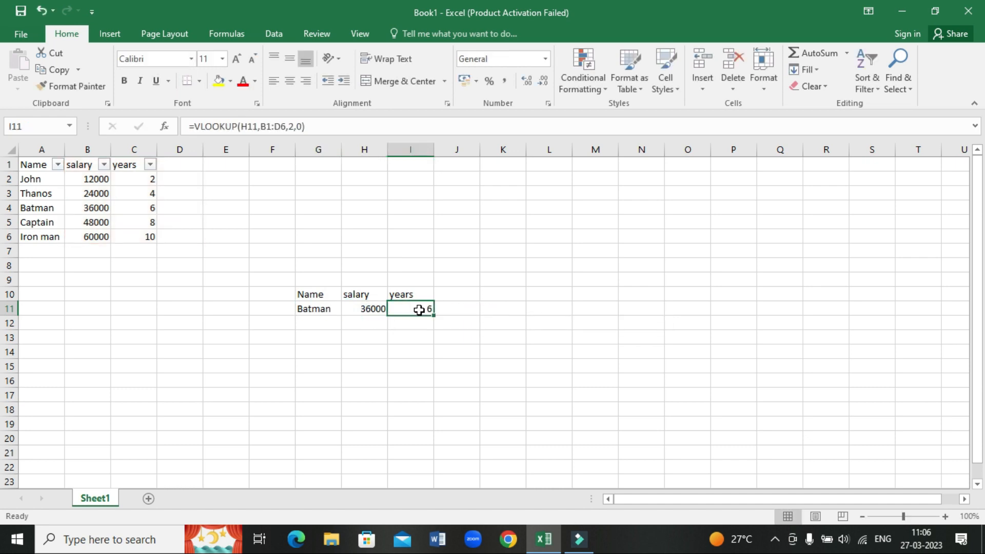
double_click(419, 309)
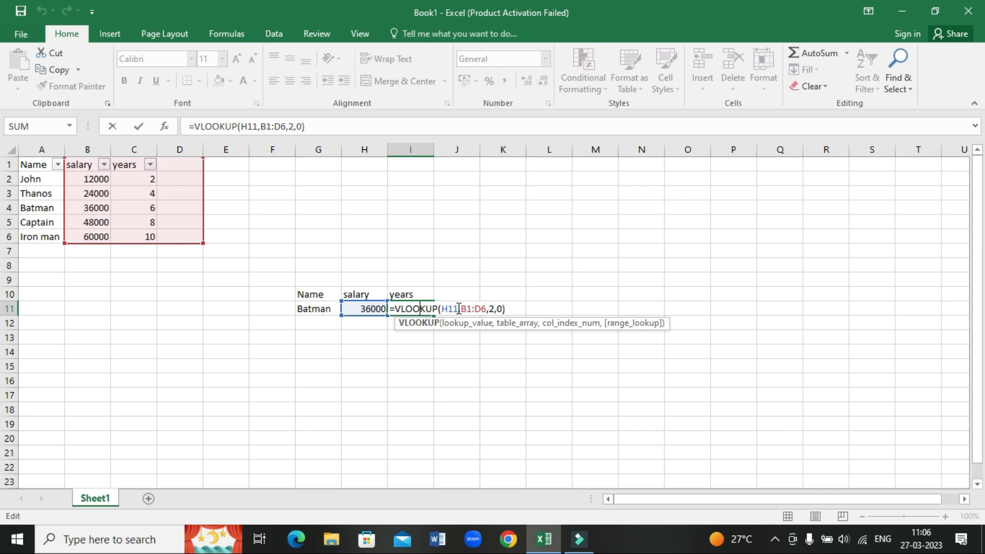
click(459, 308)
click(503, 310)
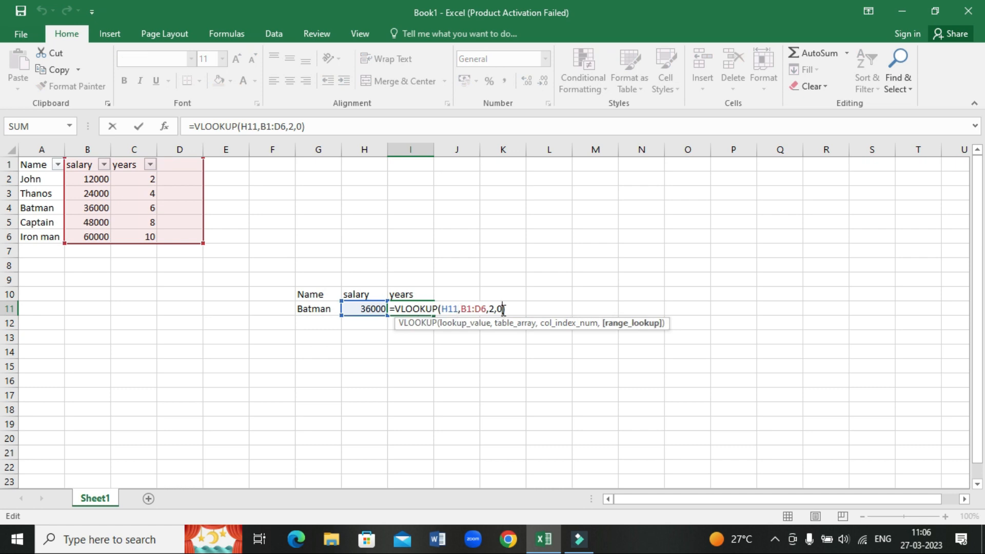
key(BackSpace)
key(BackSpace)
key(BackSpace)
key(BackSpace)
key(BackSpace)
key(BackSpace)
key(BackSpace)
key(BackSpace)
key(BackSpace)
key(BackSpace)
key(BackSpace)
key(BackSpace)
key(BackSpace)
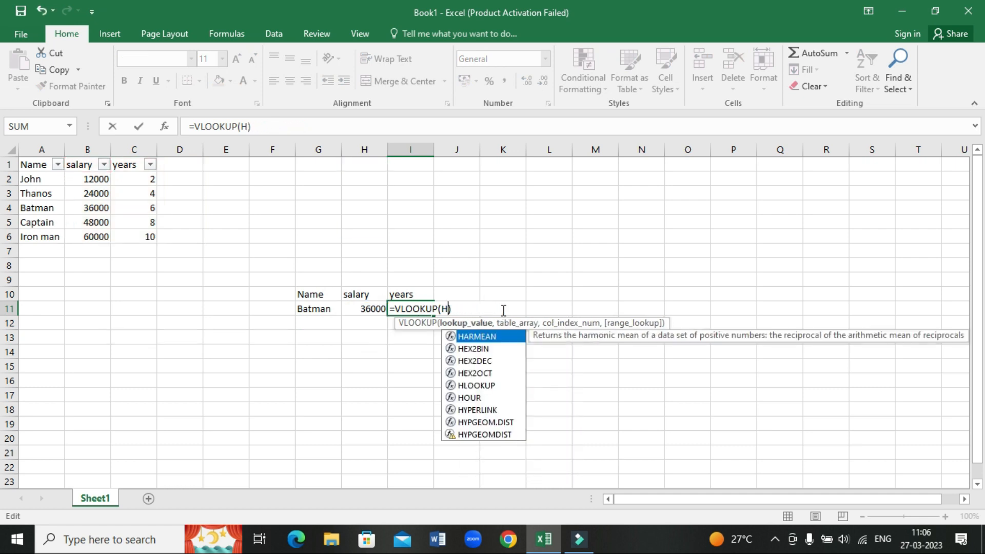
click(311, 310)
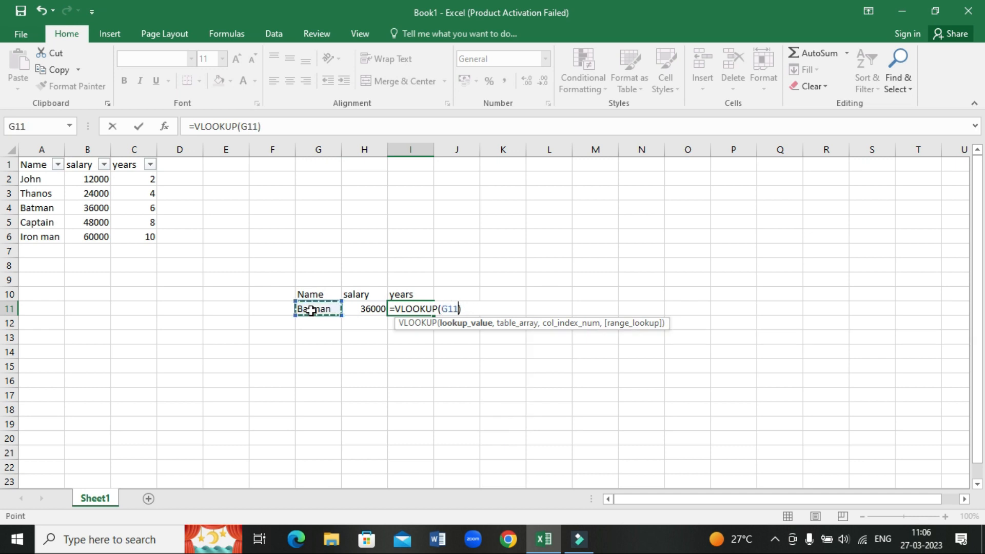
text(,)
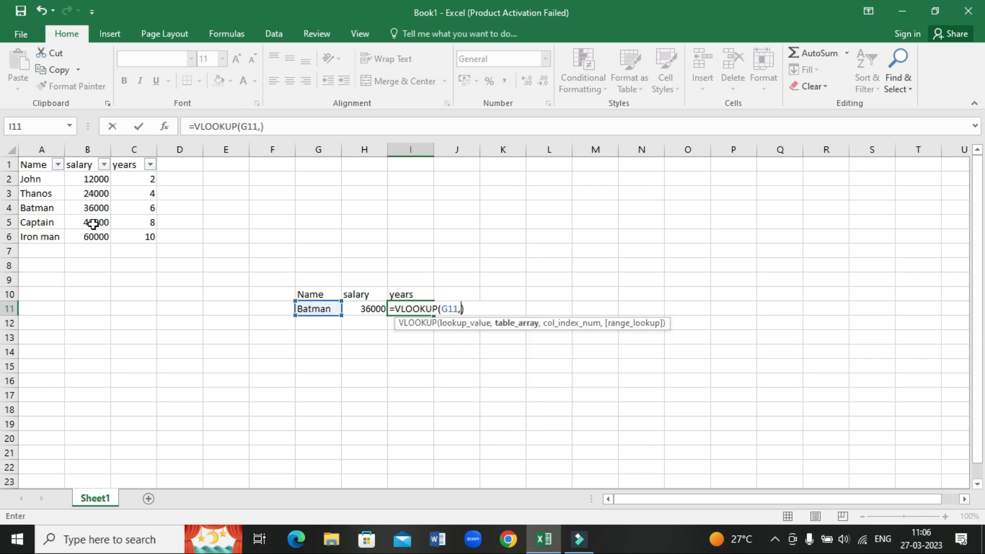
drag(34, 165, 136, 237)
text(,)
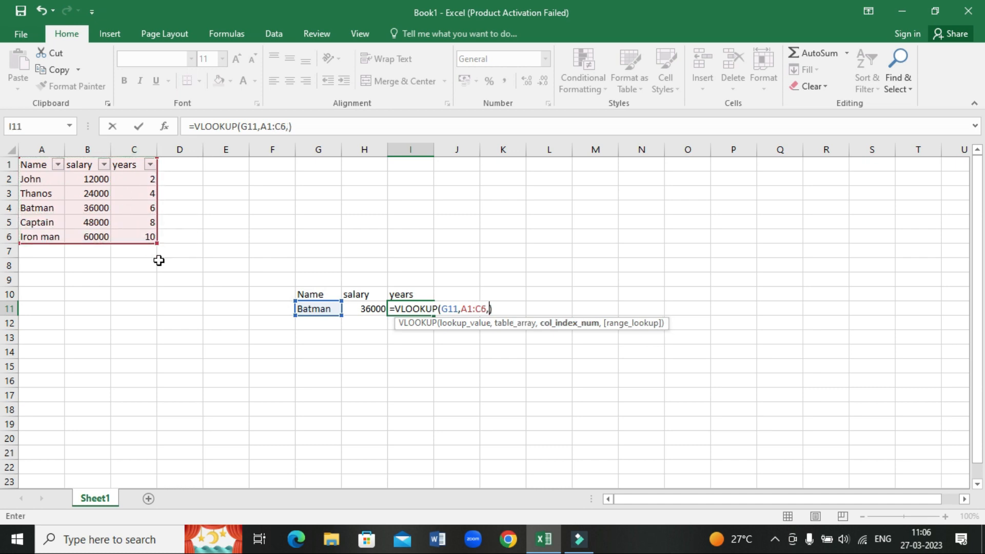
text(3,)
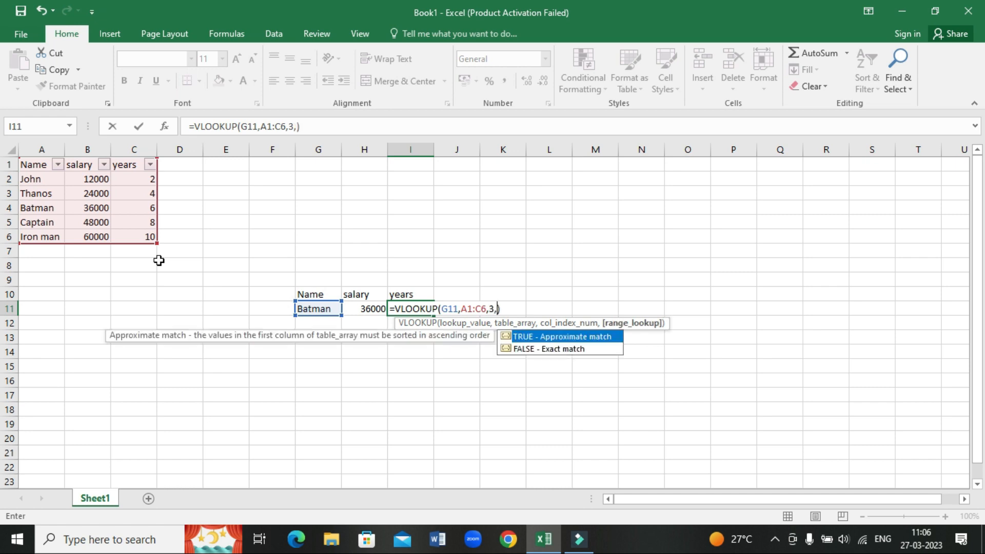
text(0))
key(Return)
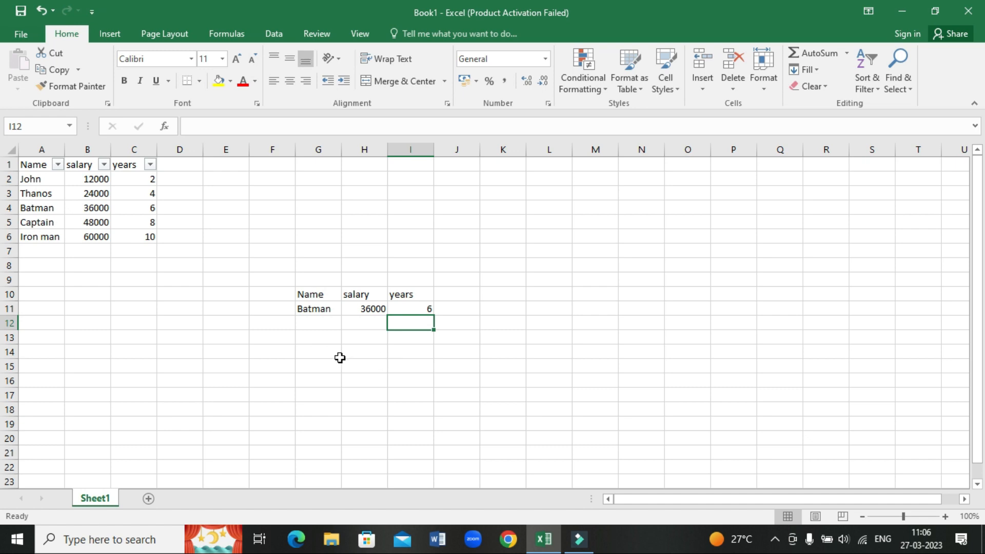
- Copy the table range A1:C4 and paste it transposed starting at G13
click(30, 164)
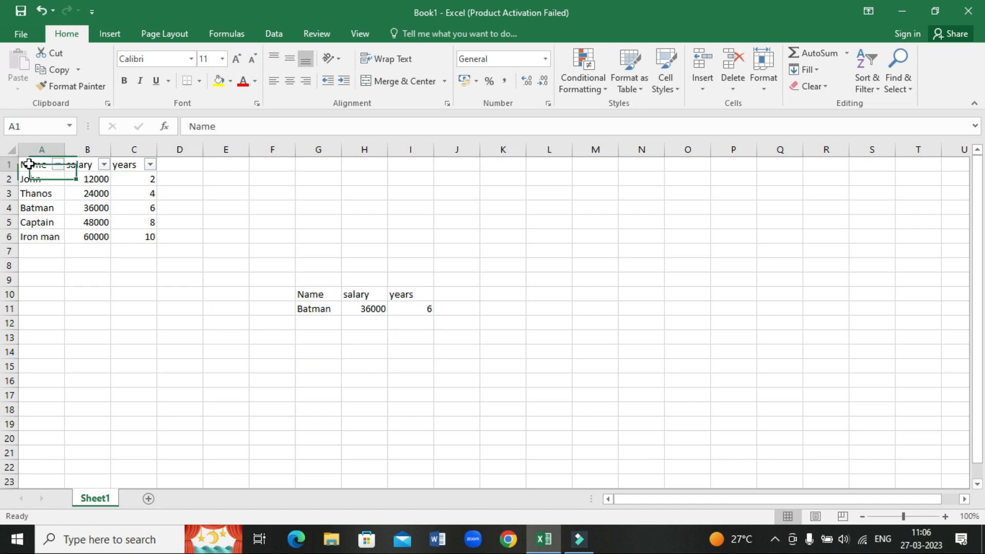
drag(29, 164, 128, 201)
key(ctrl+c)
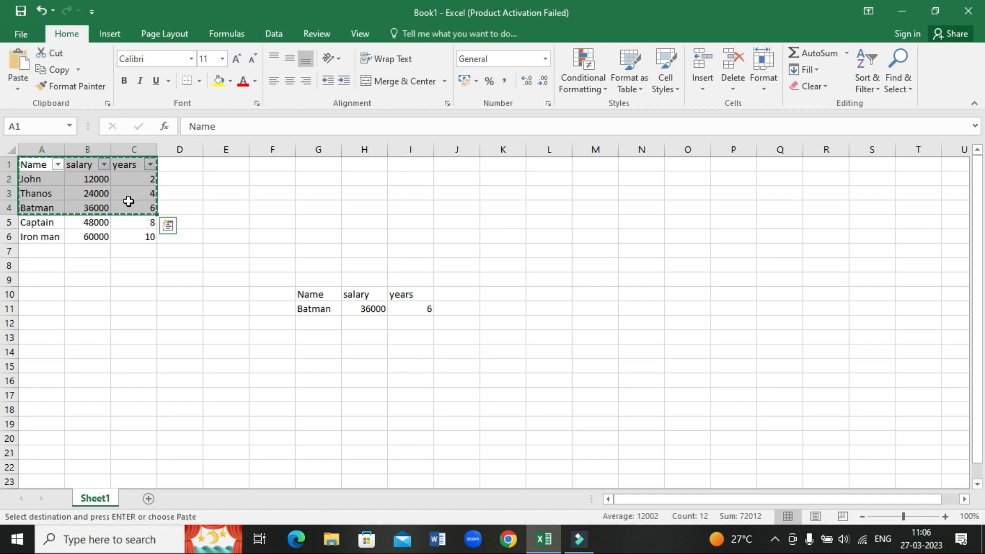
click(307, 338)
right_click(307, 337)
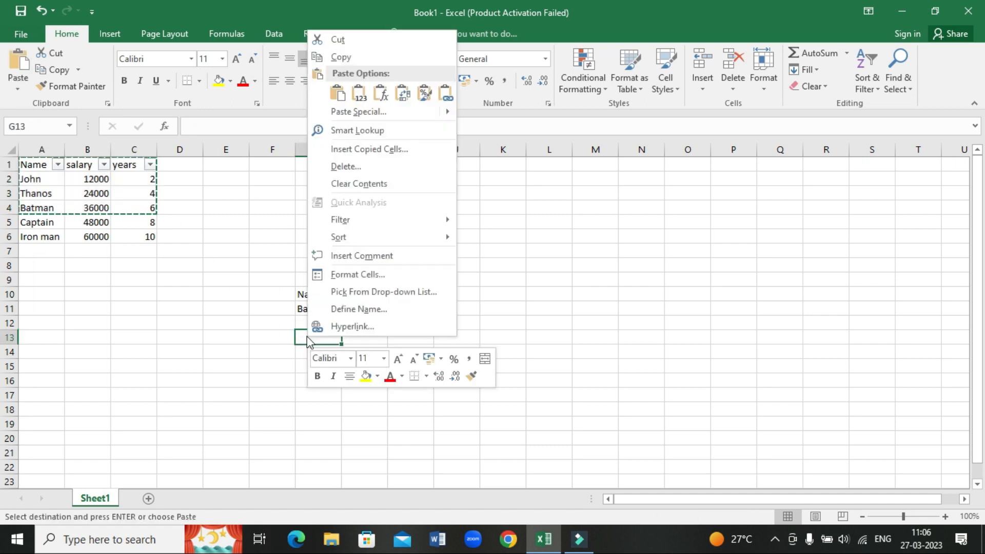
click(404, 94)
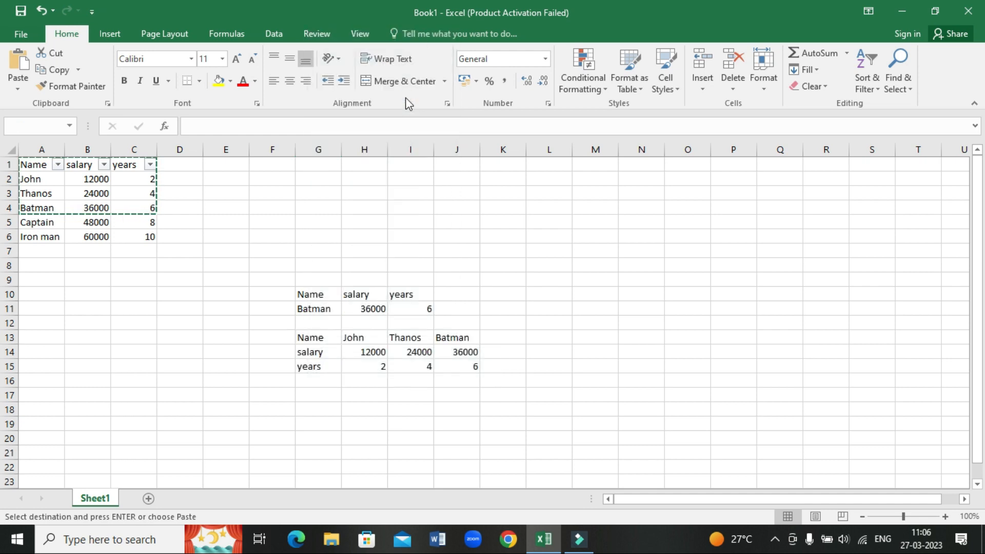
click(404, 422)
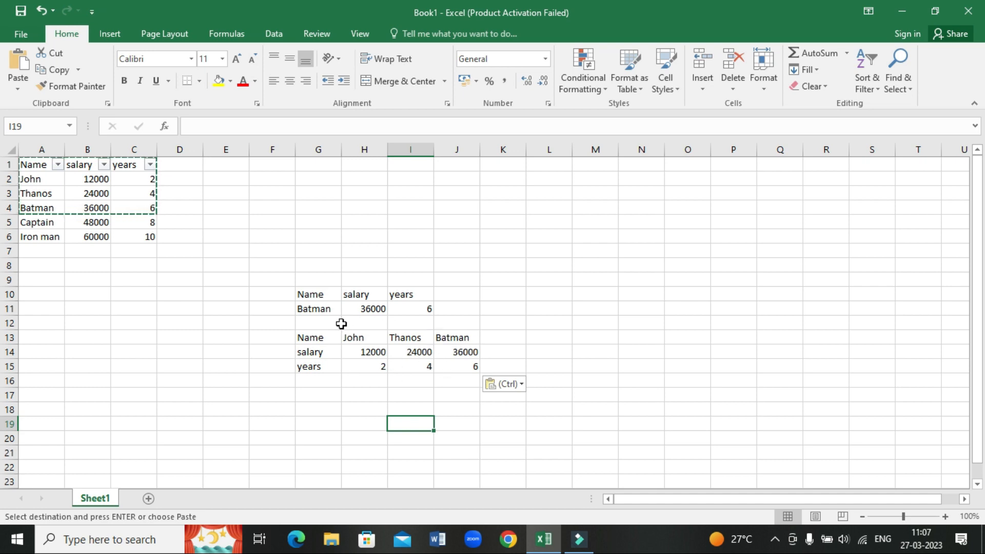
click(270, 409)
click(397, 425)
click(521, 430)
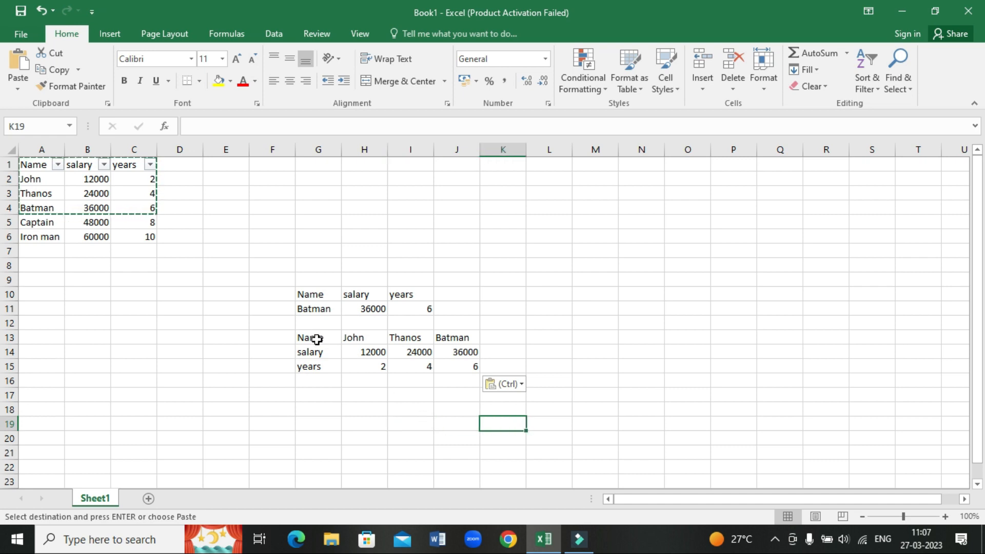
drag(294, 332, 461, 385)
click(387, 411)
click(560, 441)
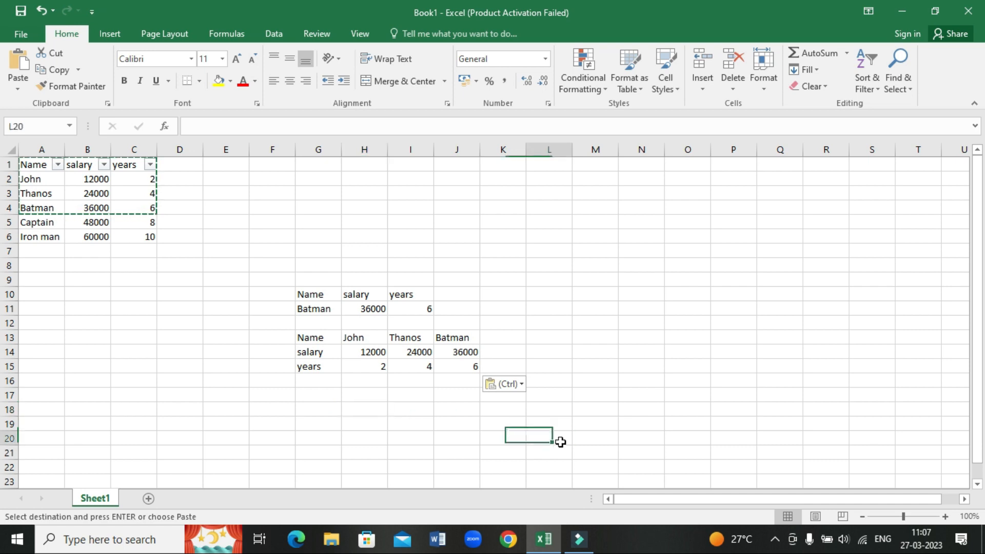
click(401, 441)
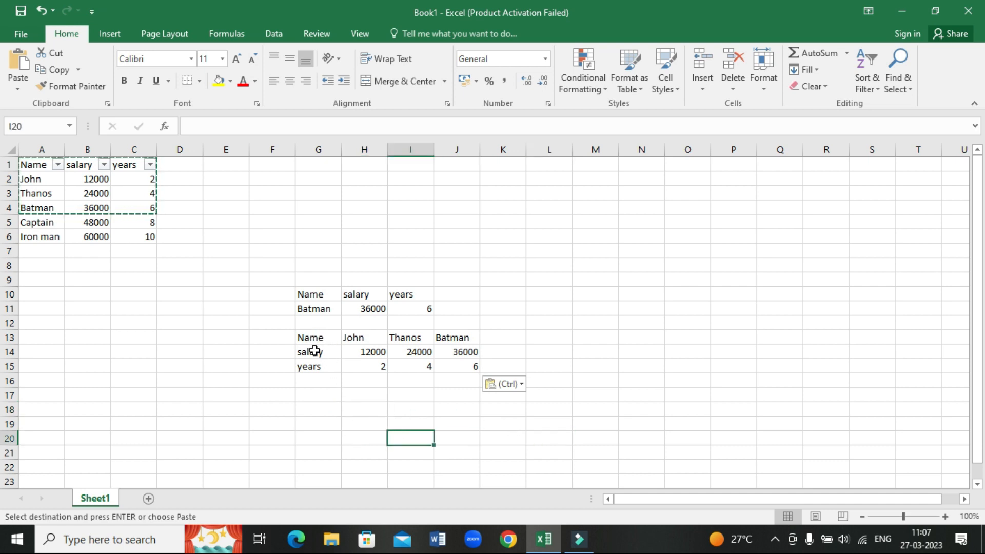
- Copy the Name and salary labels from G13:G14 to M9:M10, clearing the duplicate labels pasted in column N
drag(312, 340, 313, 357)
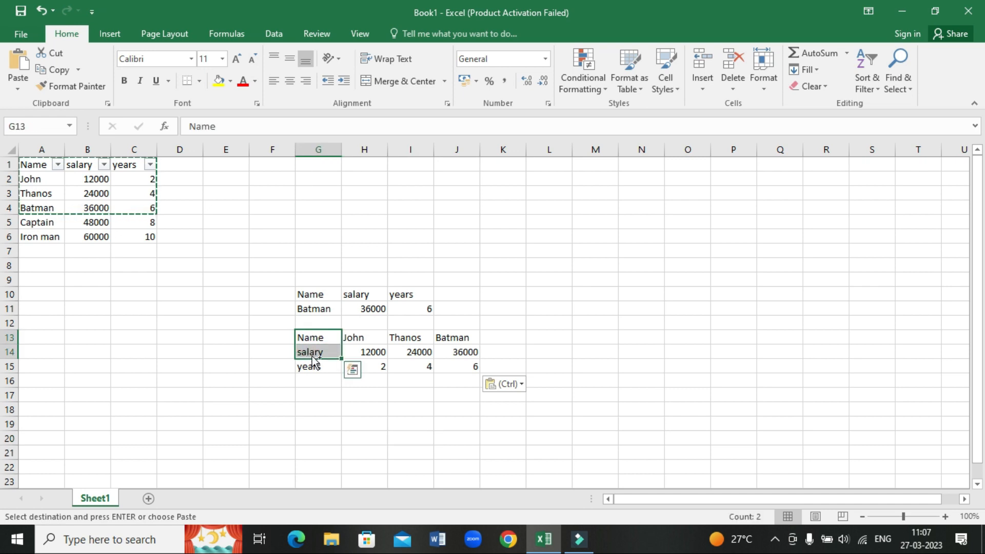
key(ctrl+c)
click(602, 283)
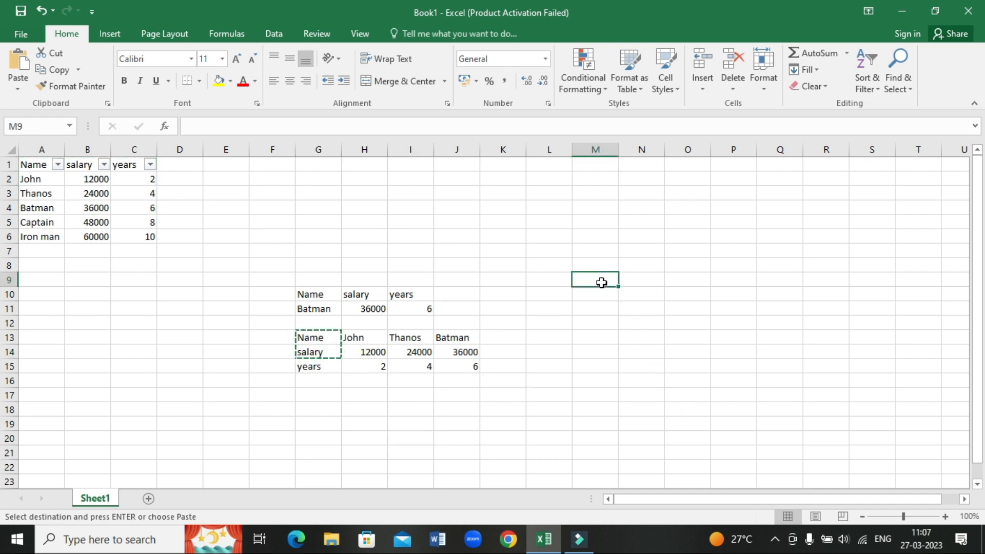
drag(601, 282, 640, 282)
key(ctrl+v)
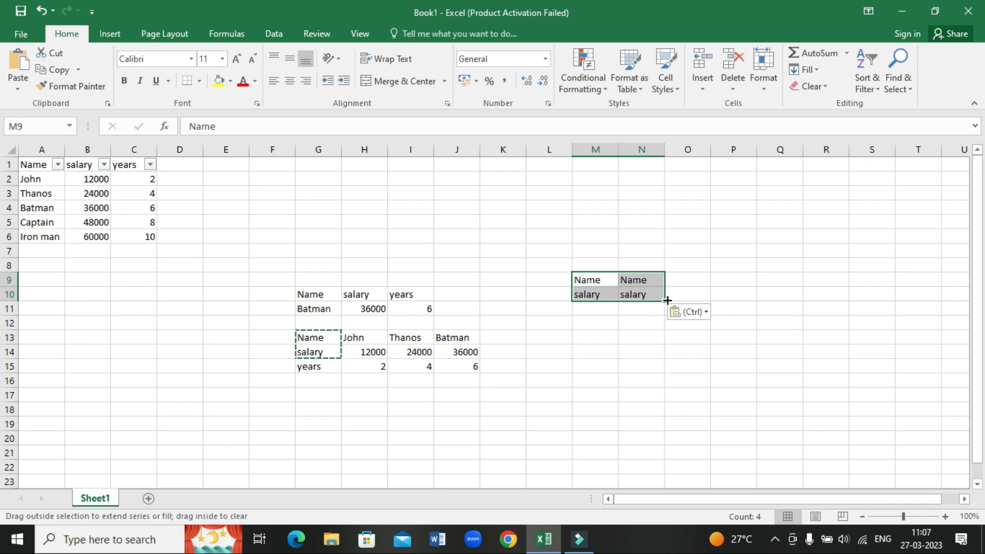
drag(667, 300, 634, 299)
click(608, 341)
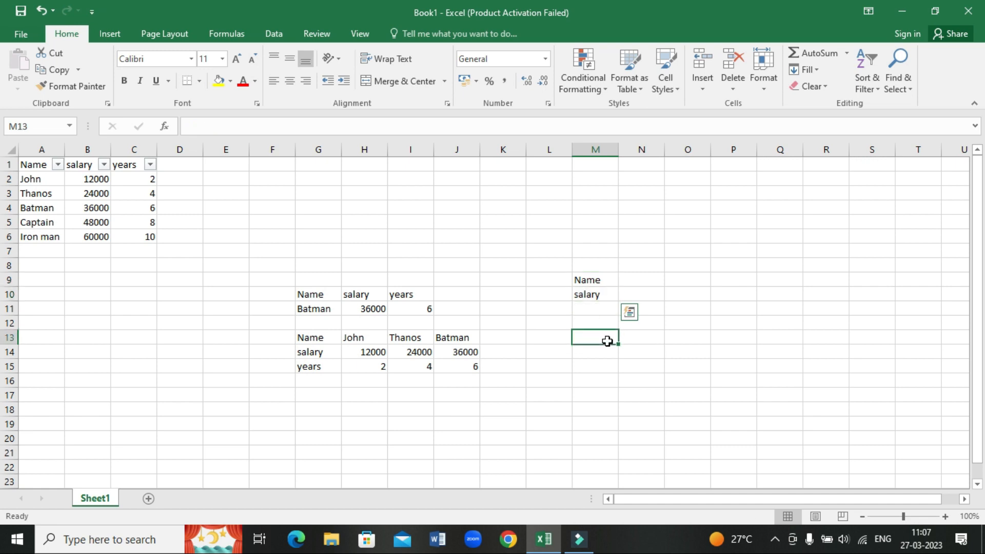
- Copy the first name of the transposed table from H13 into N9 as the lookup name
click(636, 282)
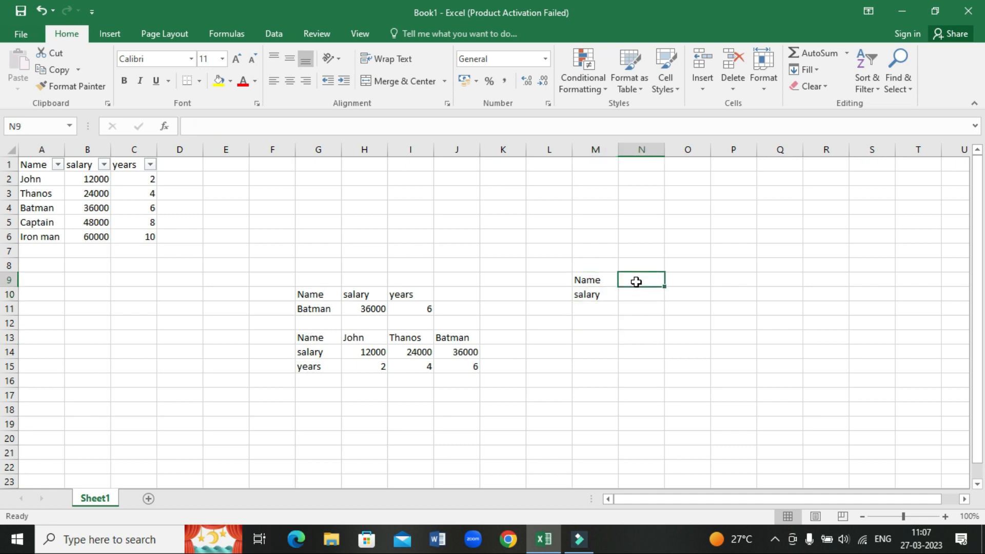
click(370, 339)
key(ctrl+c)
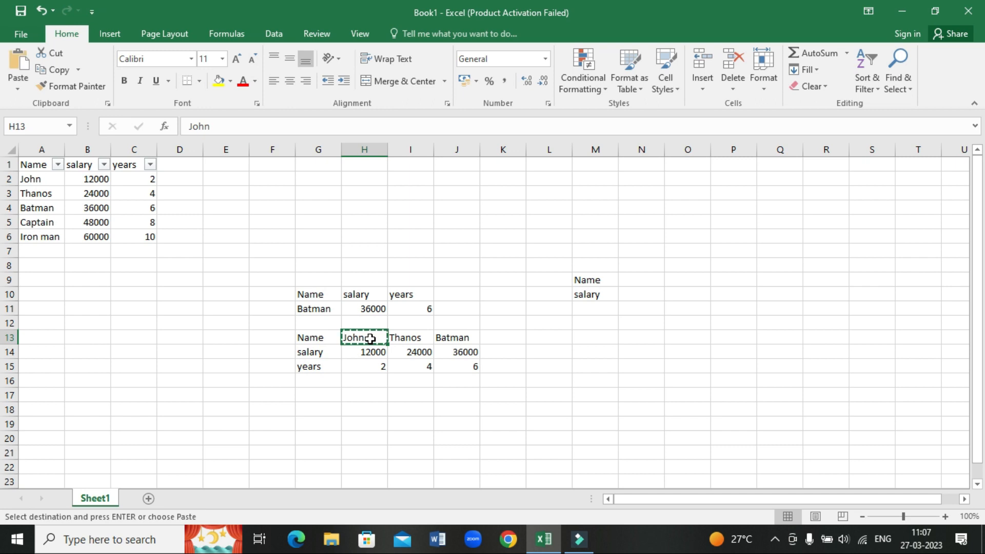
click(636, 279)
key(ctrl+v)
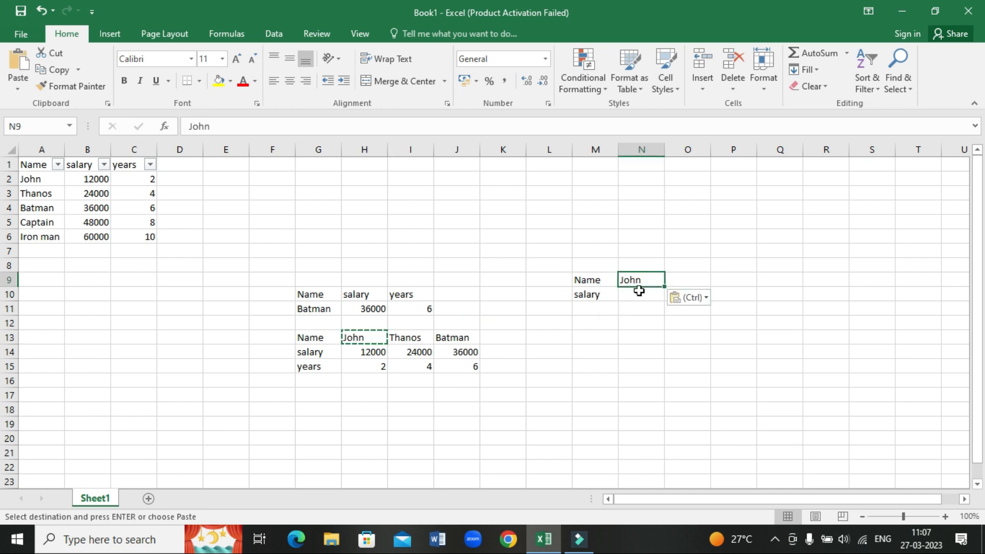
- Enter the salary lookup formula =HLOOKUP(N9,G13:J15,2,0) in N10
click(638, 295)
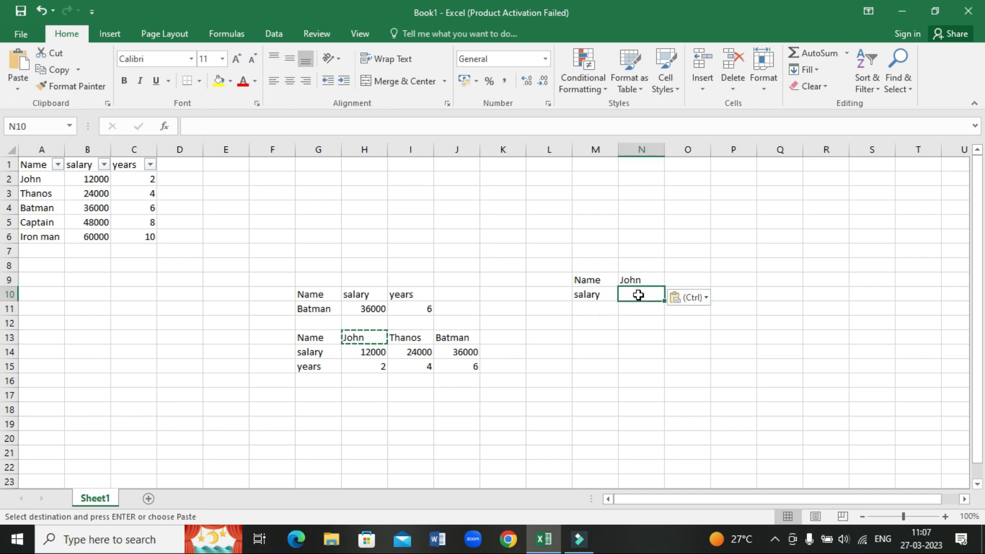
key(Escape)
double_click(640, 295)
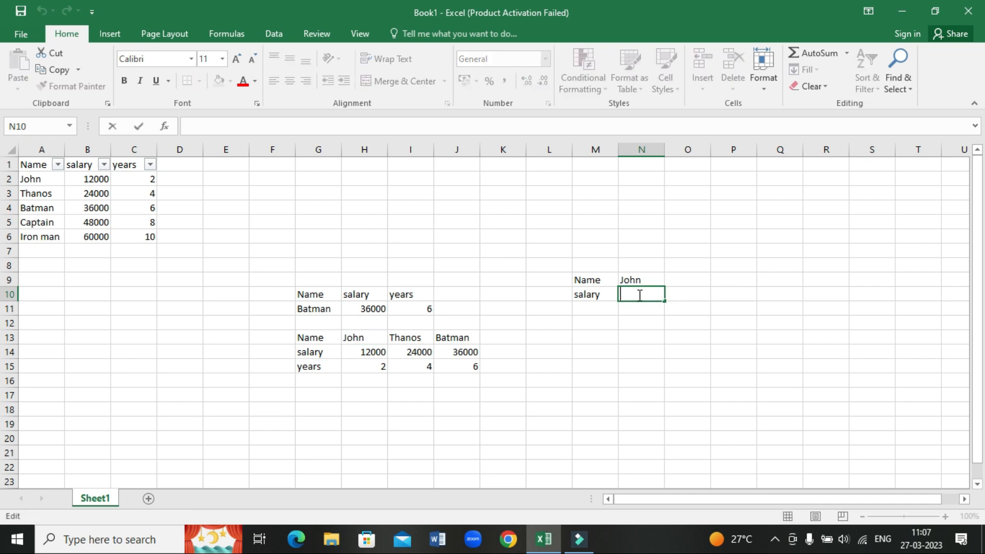
text(=hl)
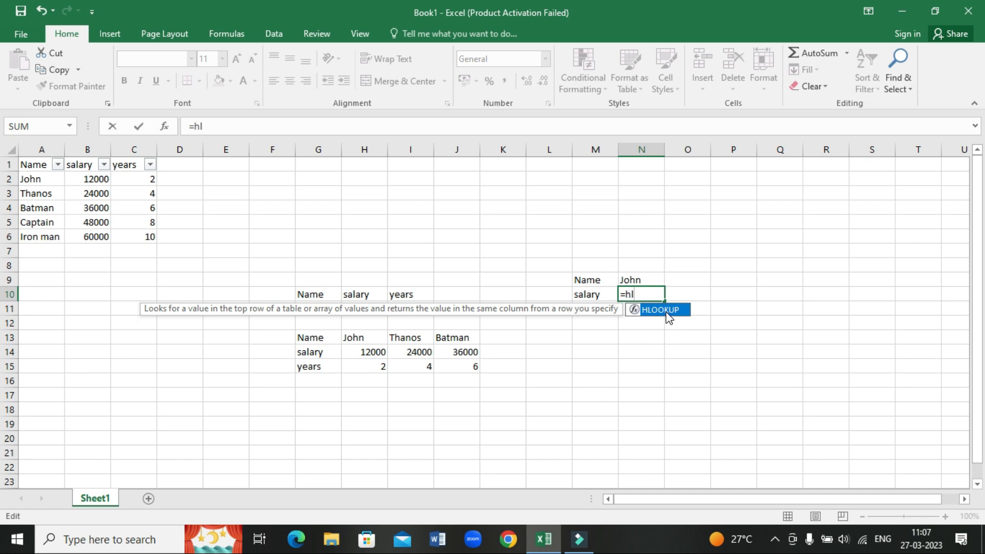
double_click(662, 310)
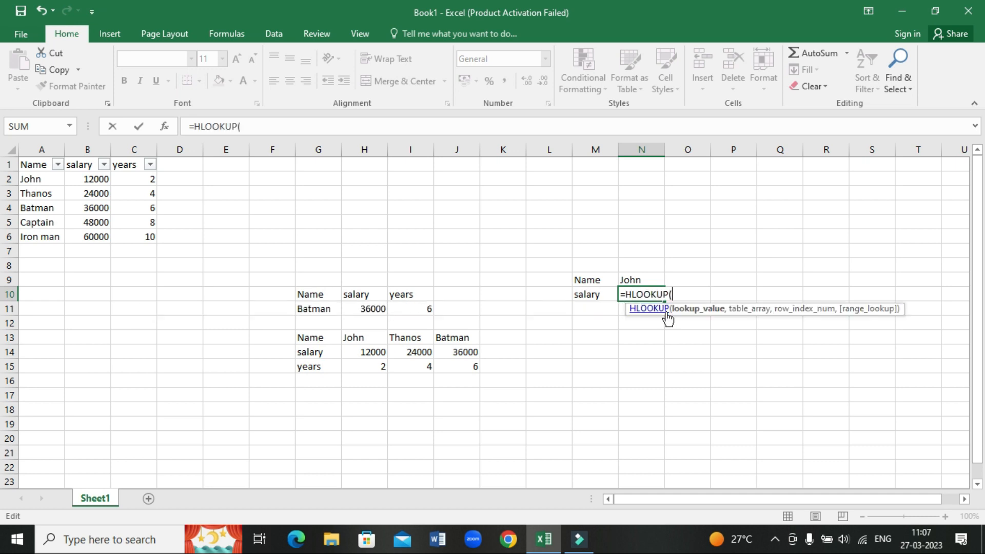
click(646, 280)
text(,)
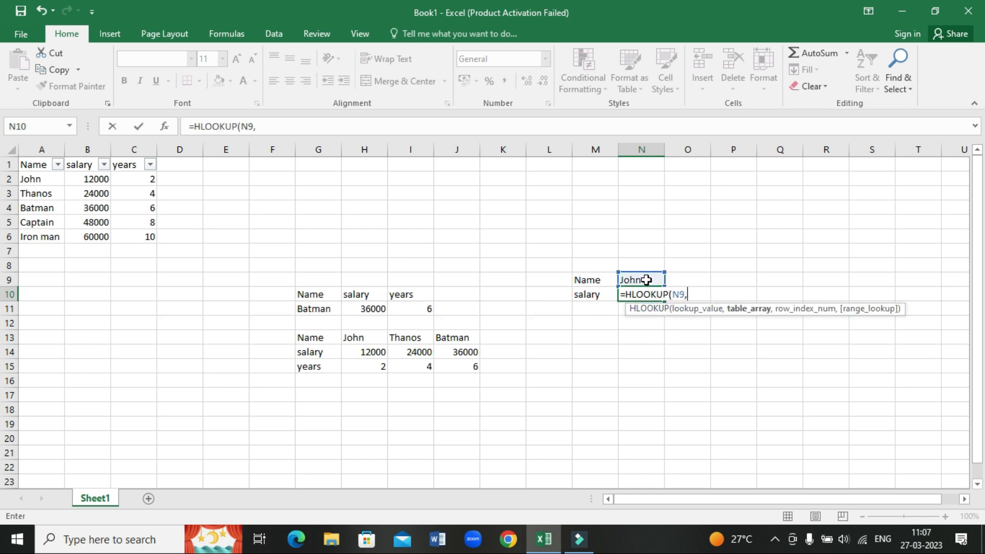
drag(311, 335, 449, 367)
text(,)
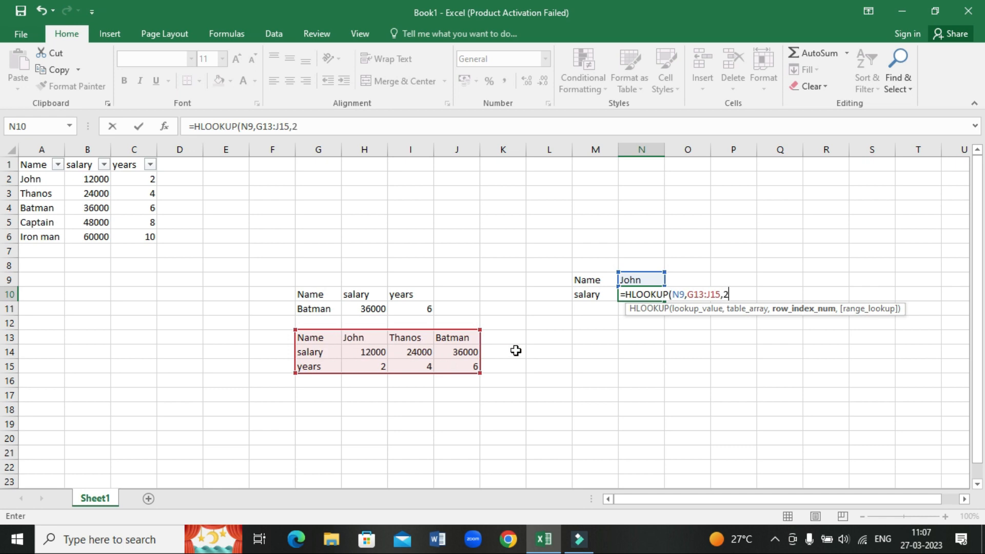
text(2,)
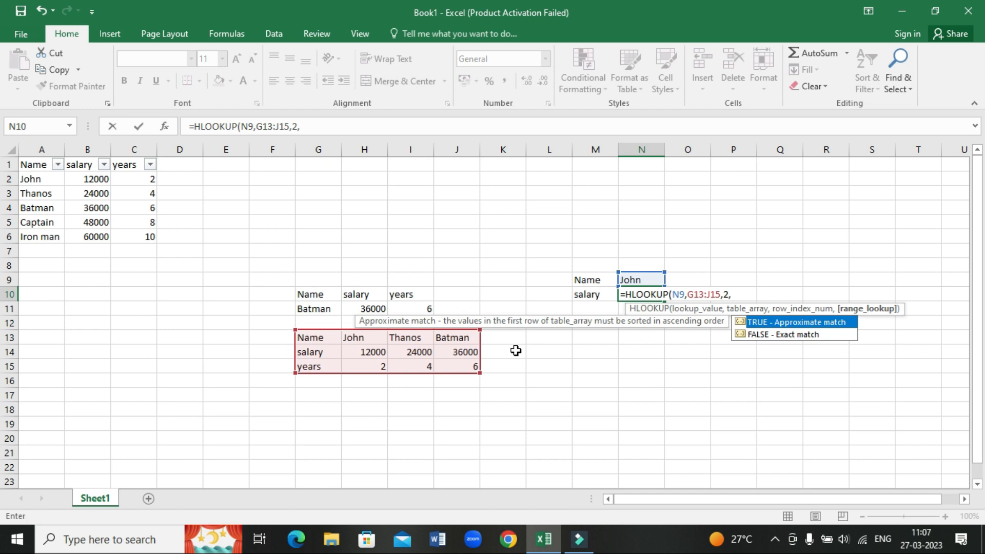
text(0))
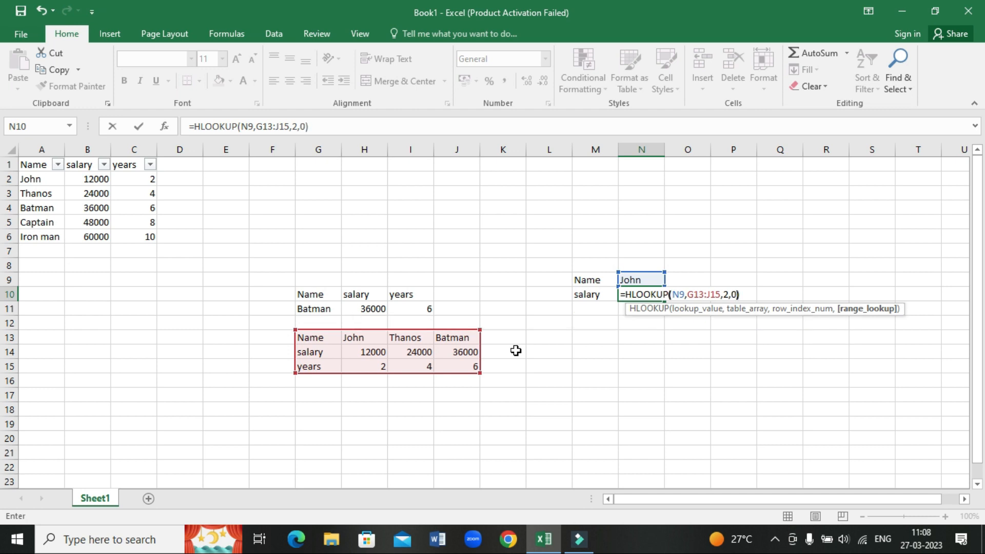
key(Return)
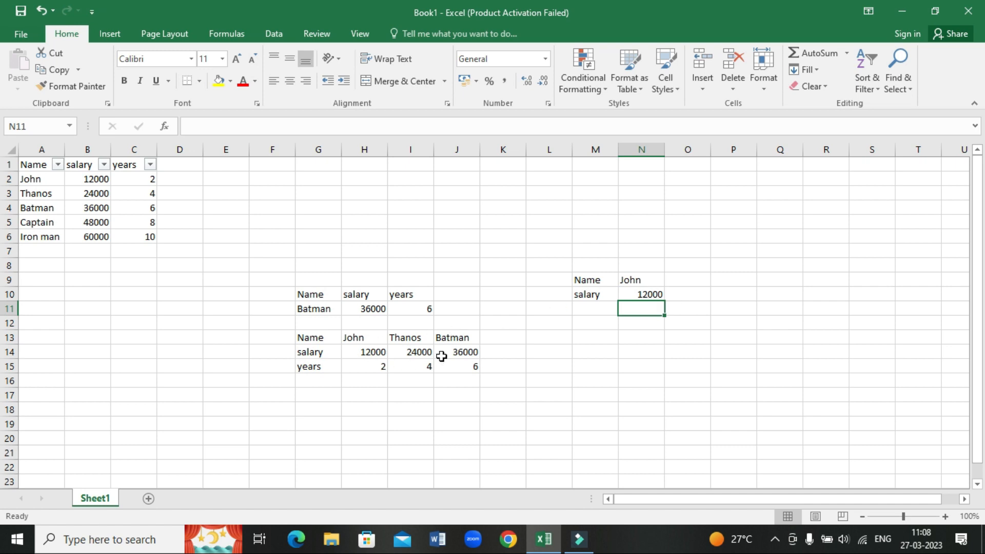
- Replace the lookup name in N9 with a copy of Batman from J13
click(458, 337)
key(ctrl+c)
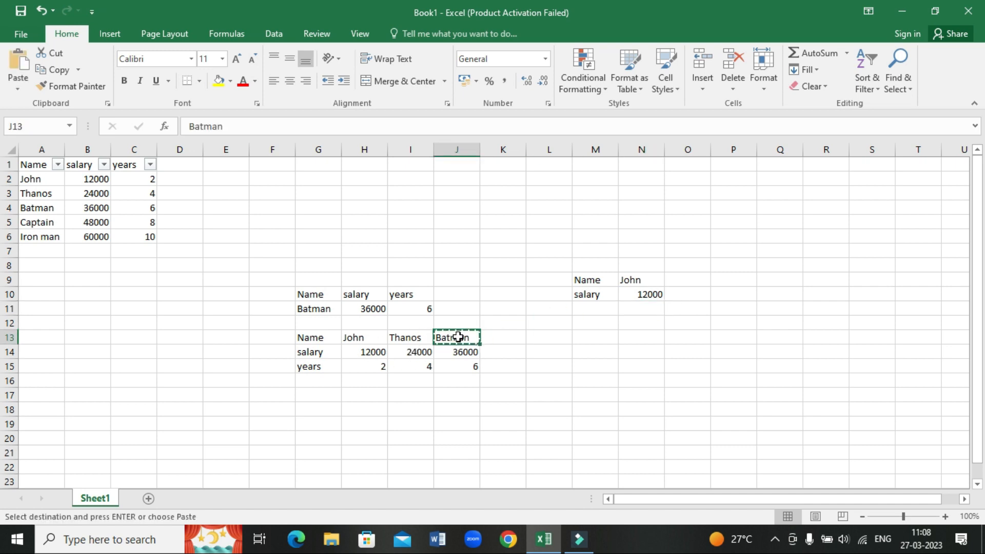
click(630, 280)
key(ctrl+v)
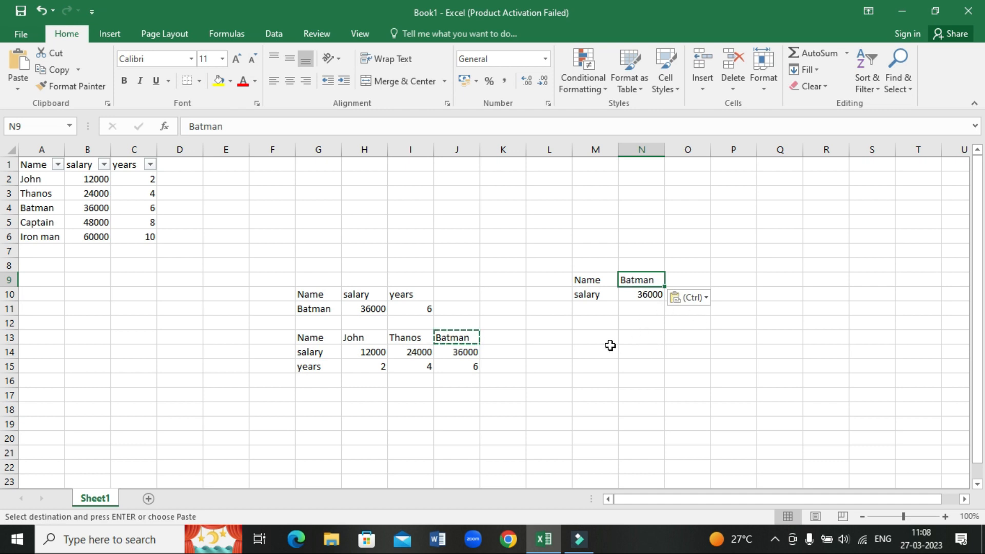
- Add the label years in M11, below the salary label
click(586, 309)
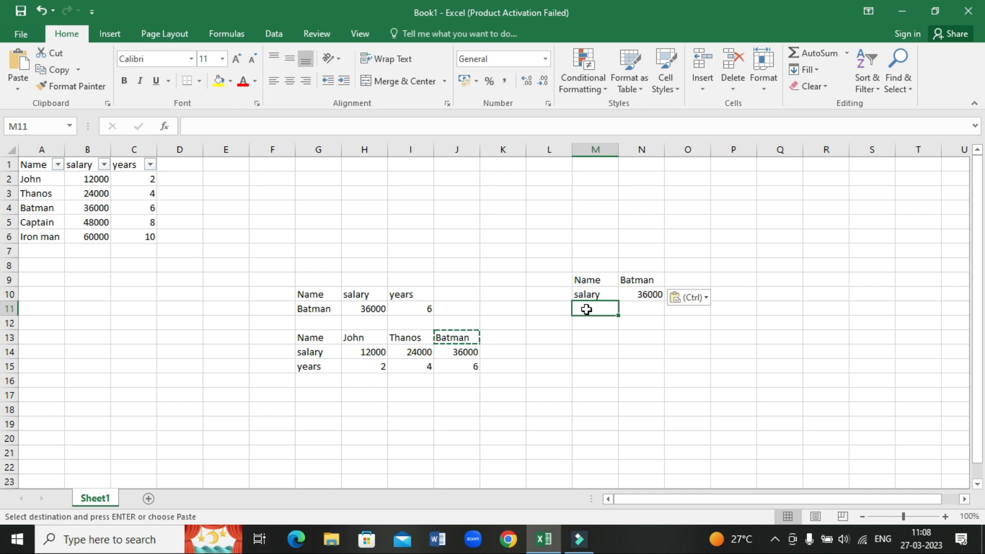
text(years)
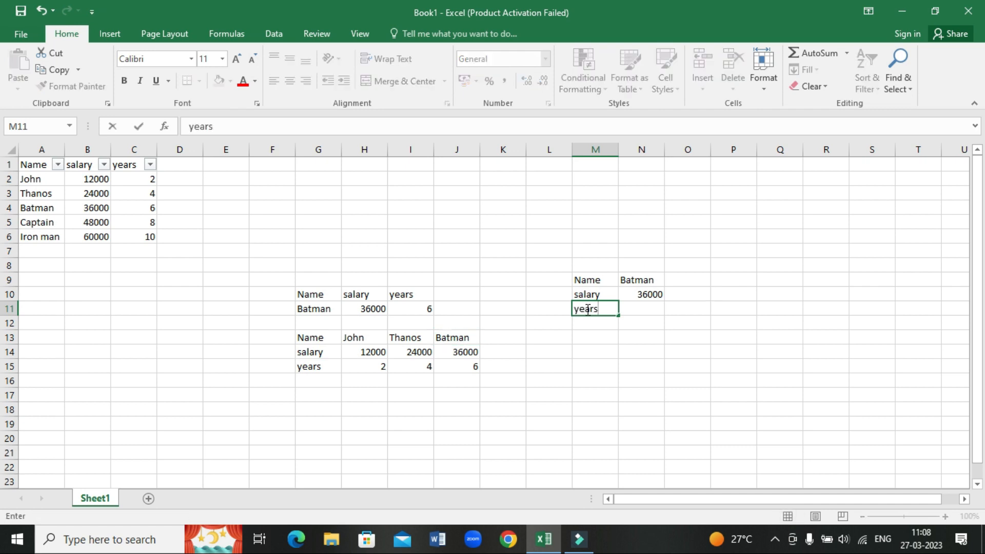
click(643, 314)
- Enter the years lookup formula =HLOOKUP(N9,G13:J15,3,0) in N11
text(=)
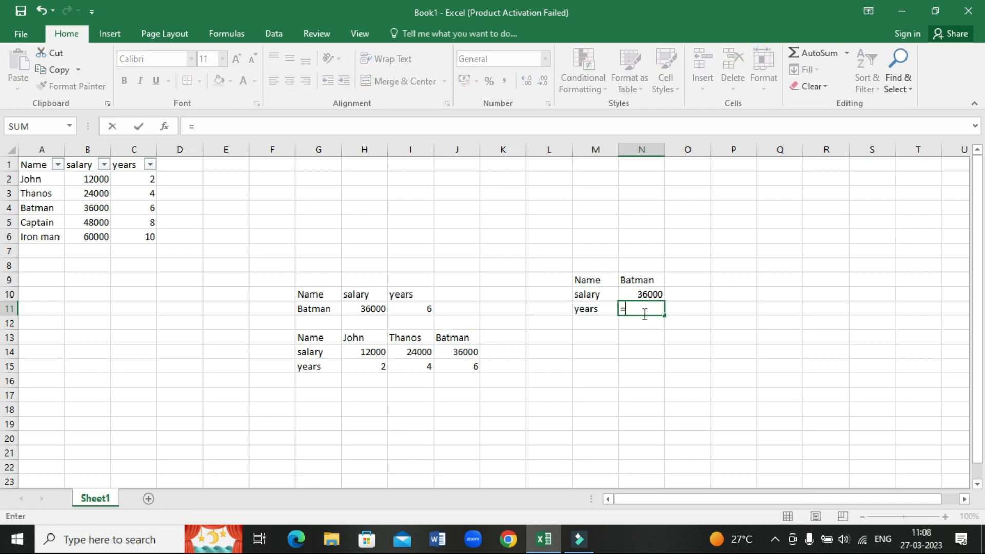
text(loo)
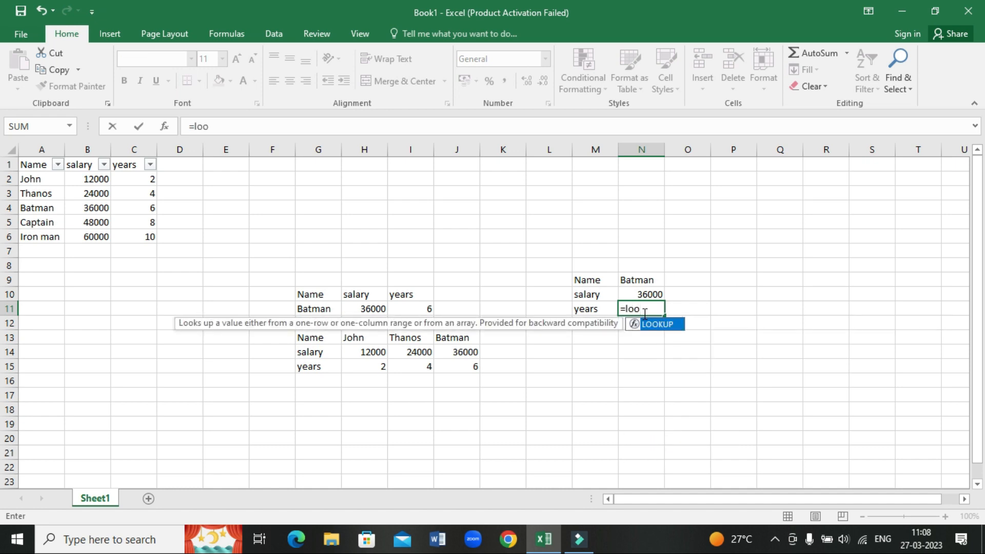
key(BackSpace)
key(BackSpace)
key(BackSpace)
text(hlo)
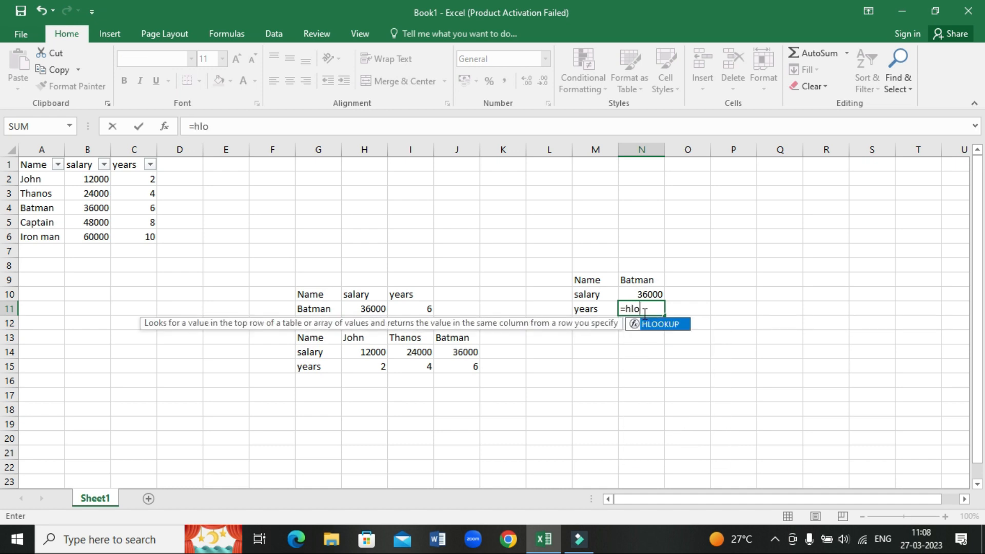
double_click(672, 324)
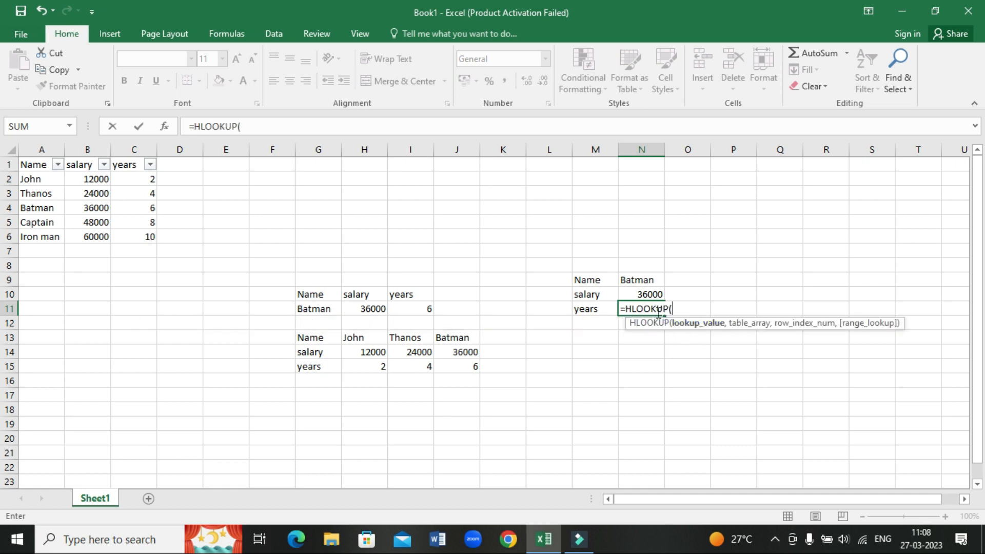
click(626, 283)
text(,)
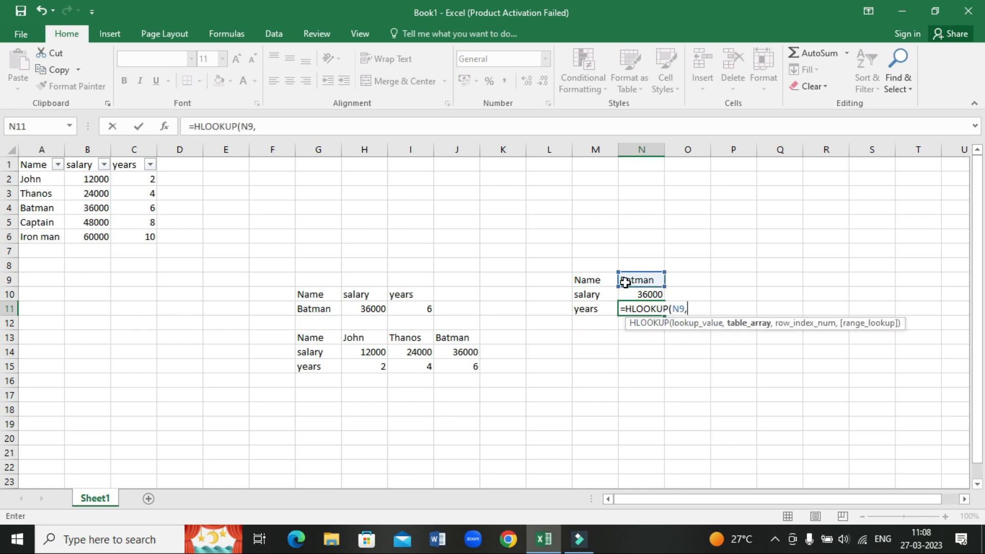
drag(311, 339, 450, 372)
text(,)
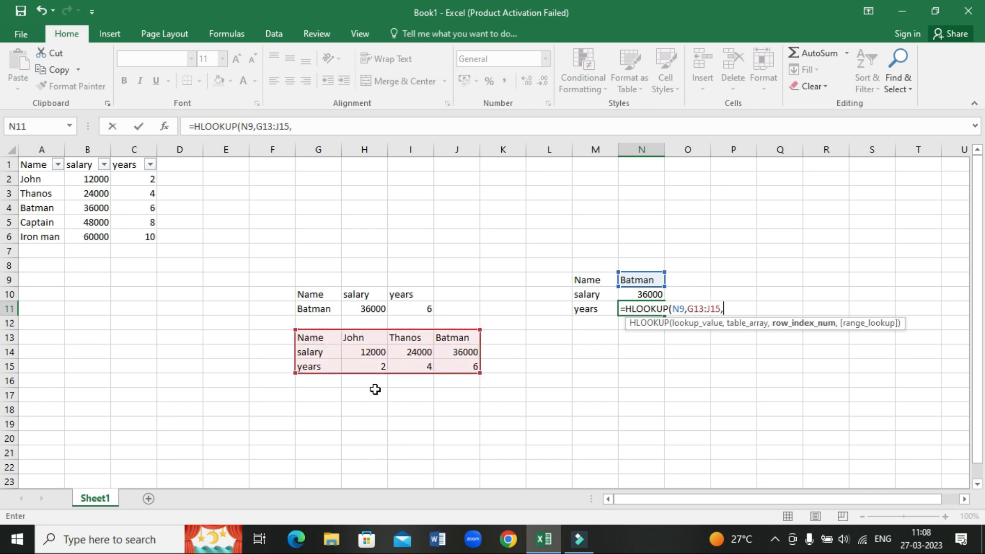
text(3,0)
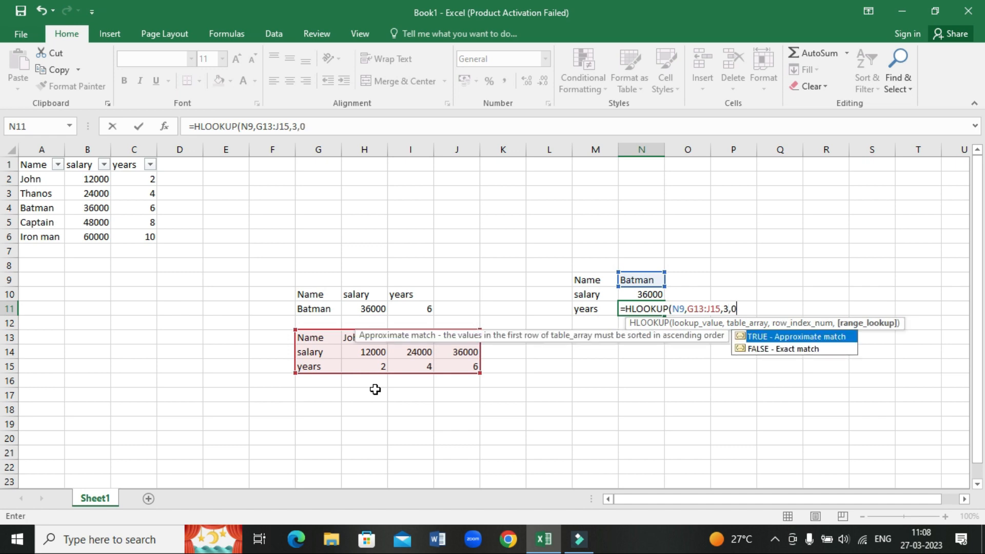
key(Return)
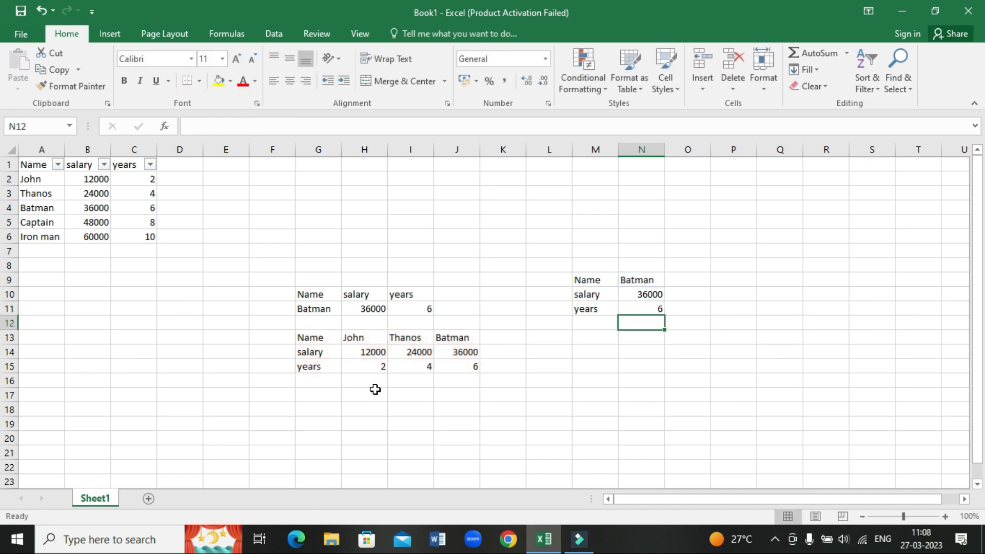
- Replace the lookup name in N9 with a copy of Thanos from I13
click(425, 341)
key(ctrl+c)
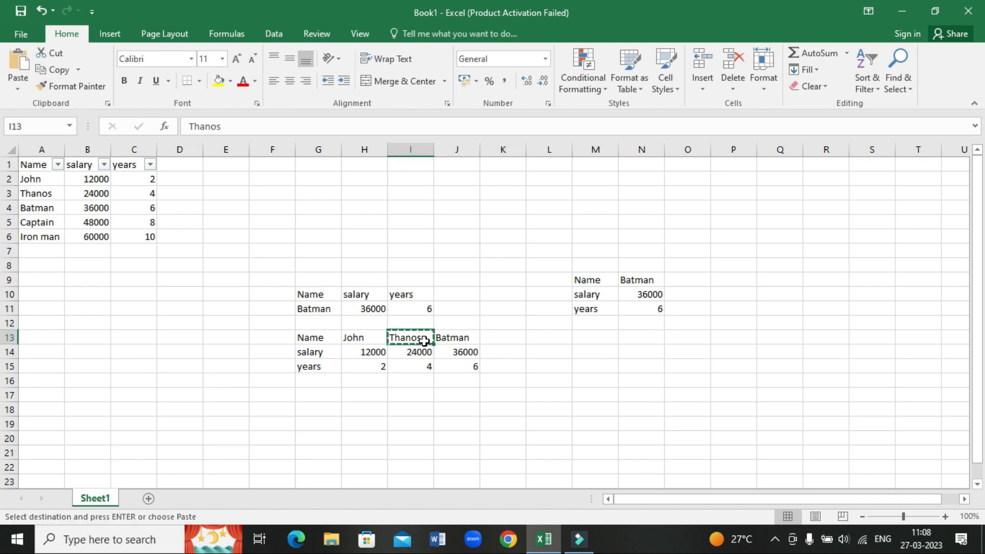
click(662, 280)
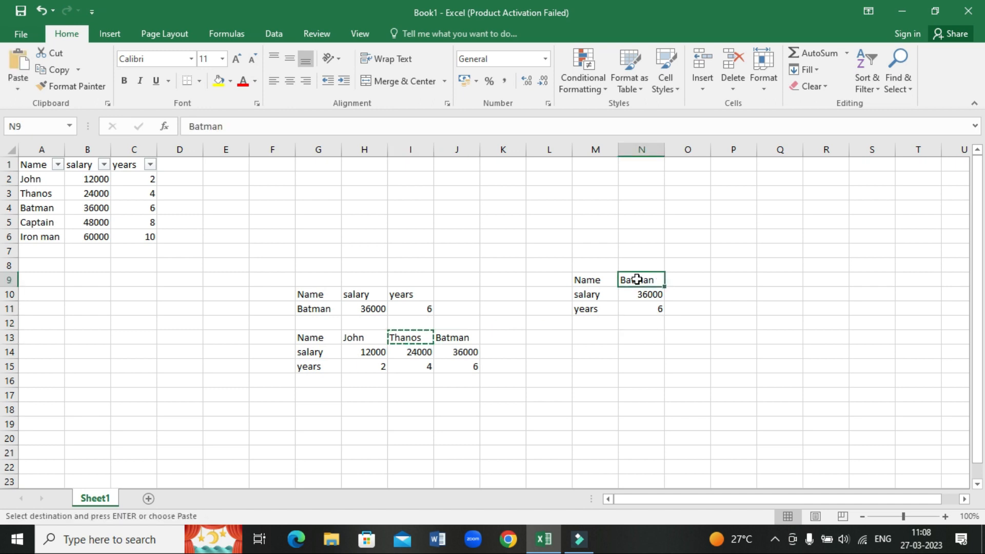
key(ctrl+v)
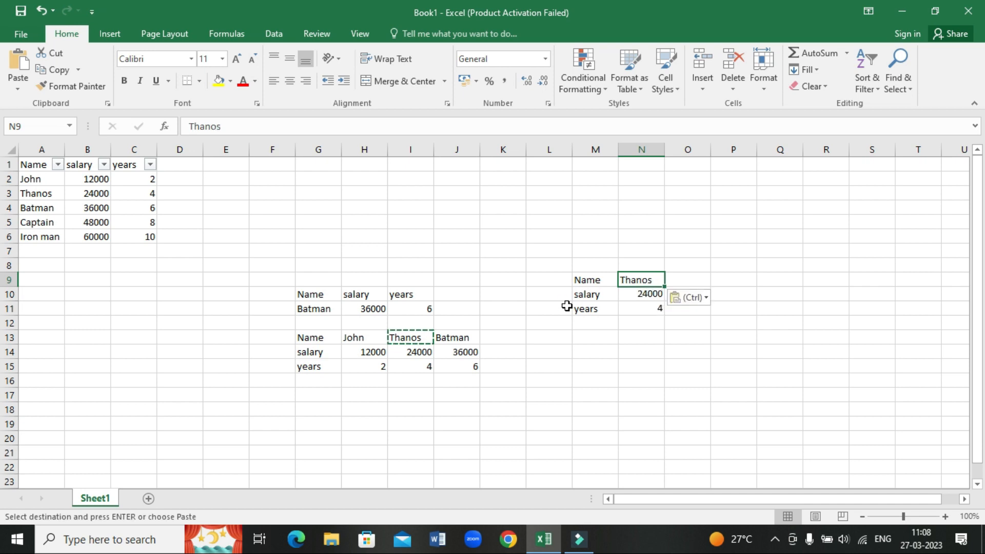
click(682, 364)
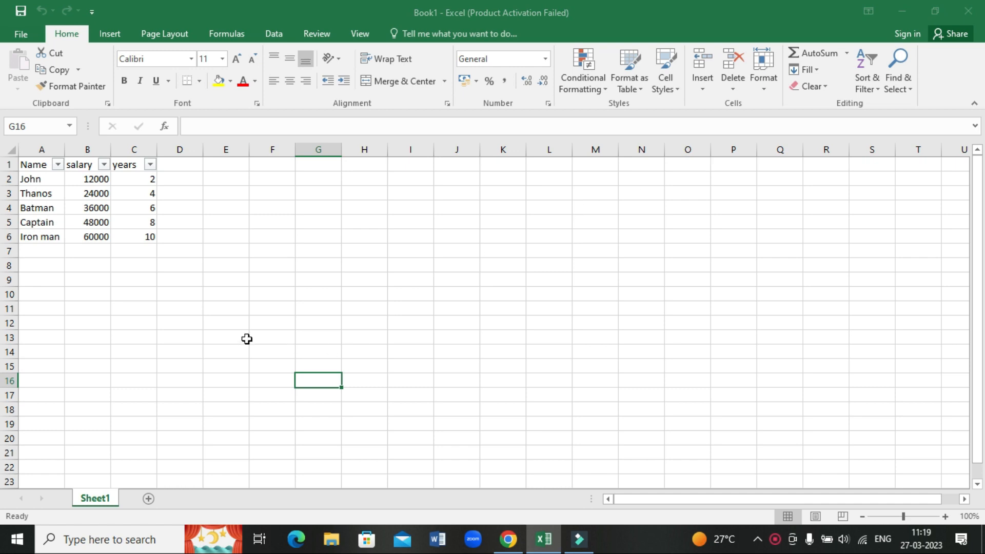
click(262, 311)
click(240, 294)
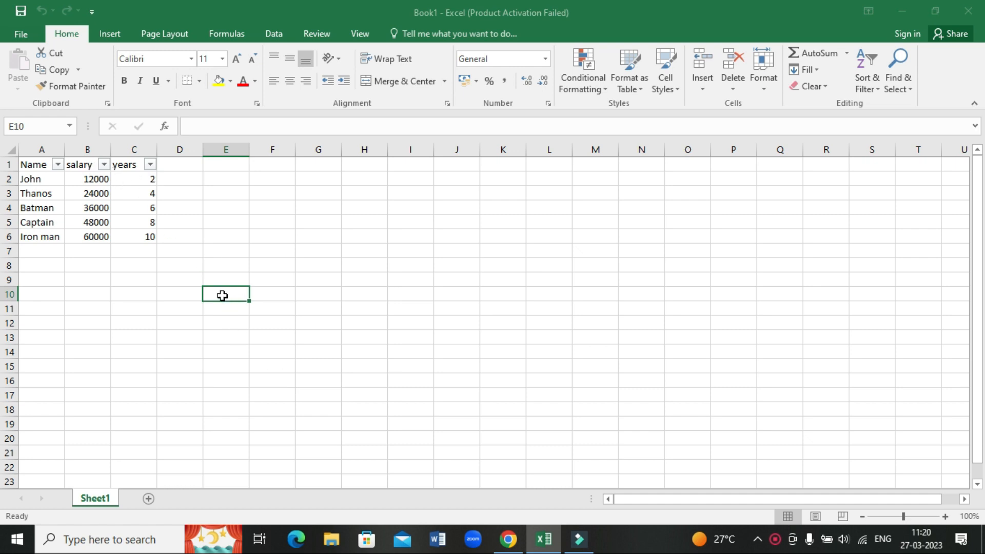
double_click(222, 296)
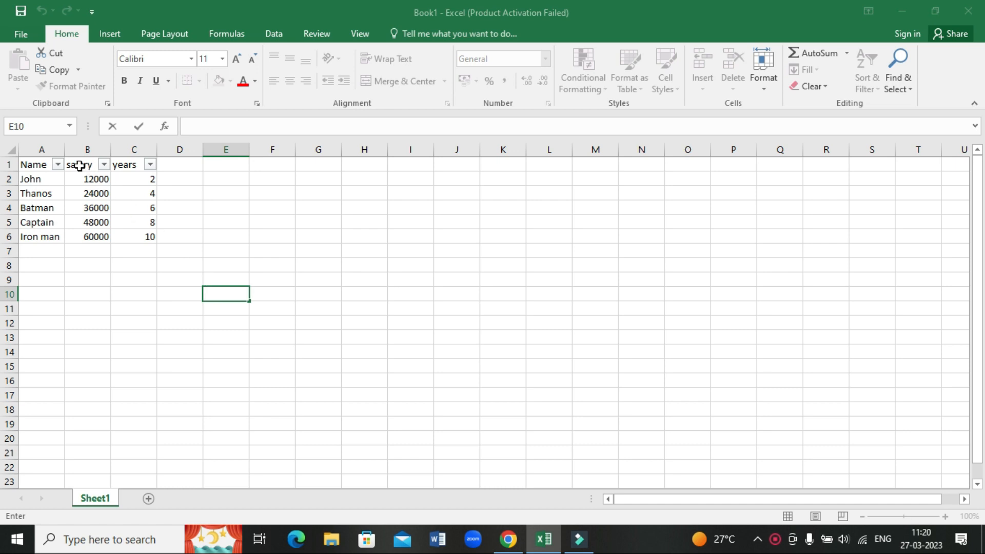
- Copy the salary and years headers from B1:C1 to E9:F9 and enter 12000 as the lookup salary in E10
drag(80, 166, 128, 165)
key(ctrl+c)
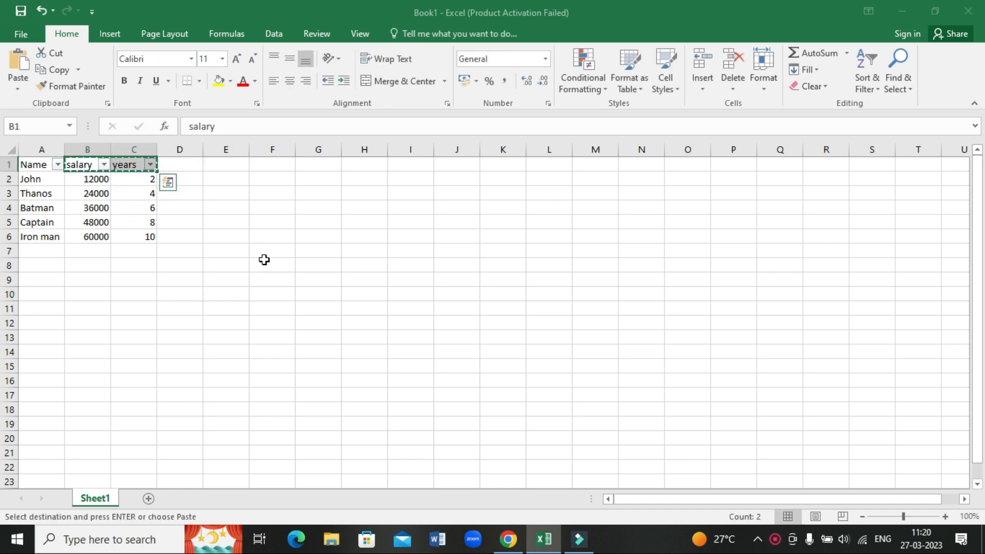
drag(235, 280, 275, 282)
key(ctrl+v)
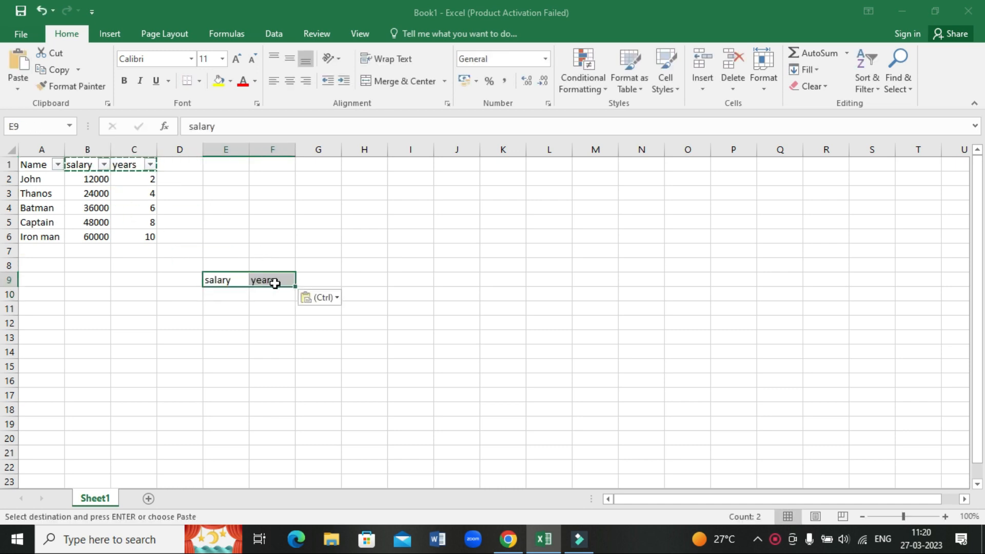
click(222, 296)
text(1)
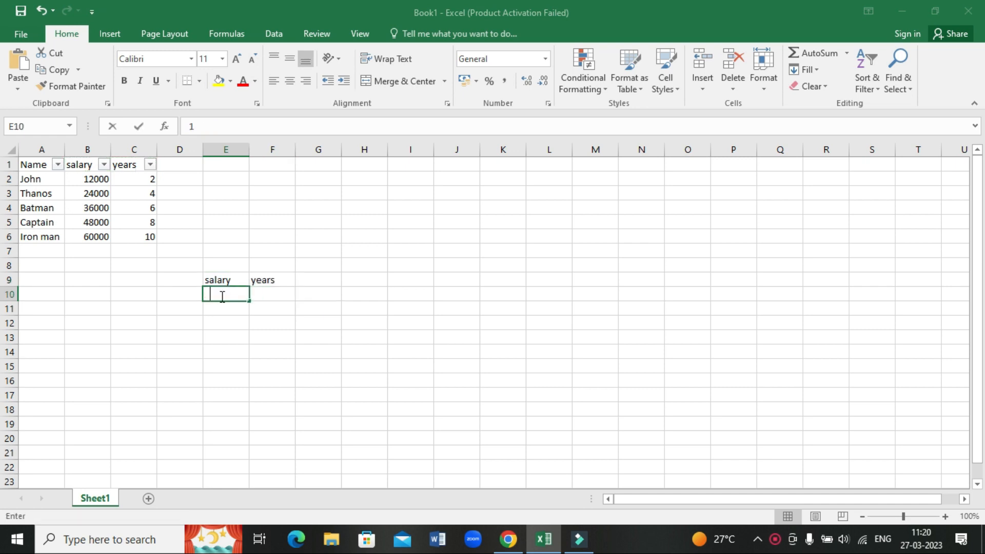
text(2000)
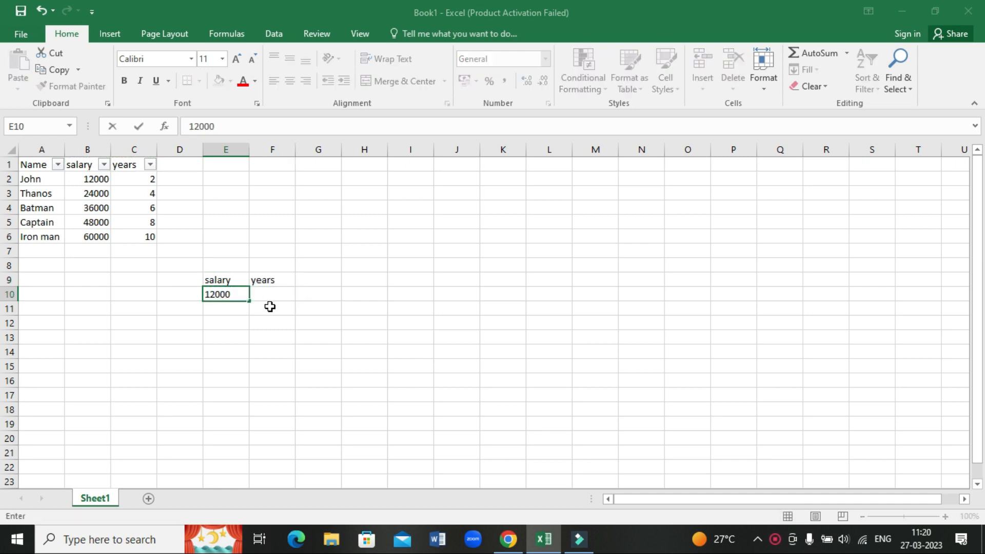
- Enter the formula =LOOKUP(E10,B2:C6) in F10 to retrieve the years for the salary in E10
click(267, 296)
text(=)
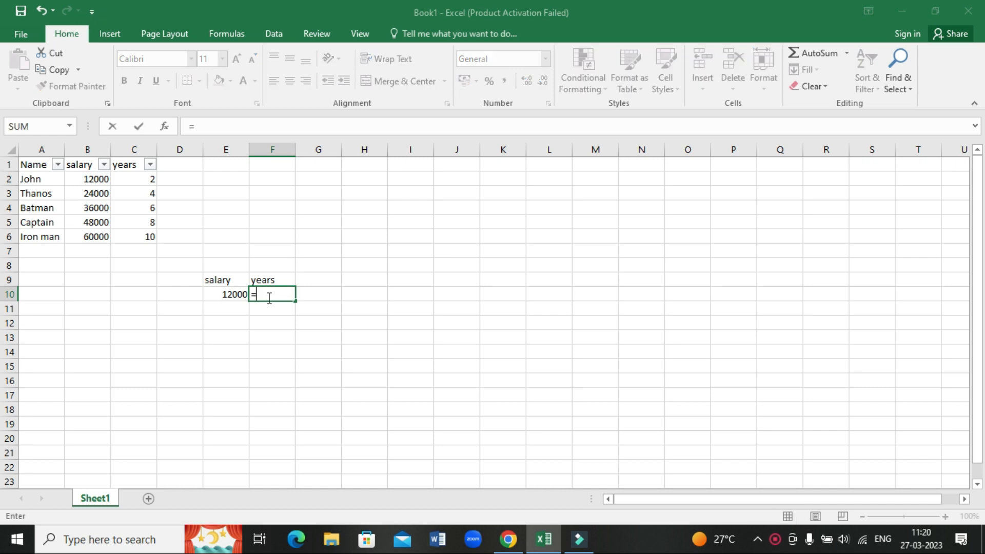
text(look)
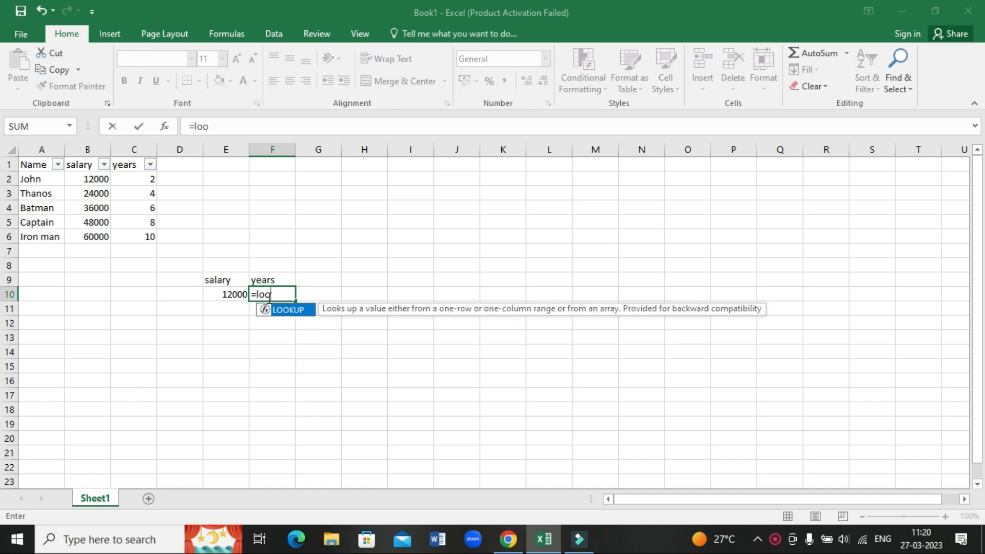
double_click(283, 313)
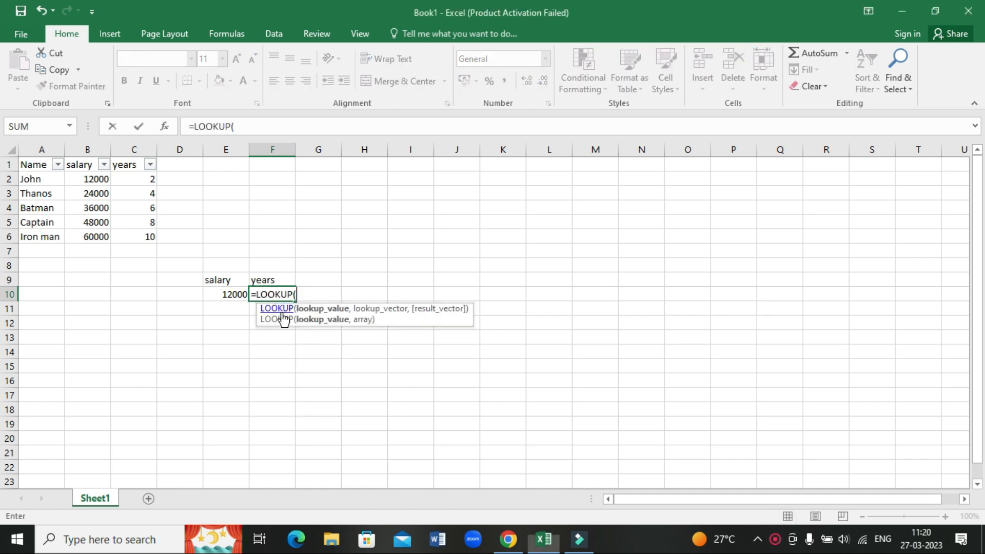
click(236, 299)
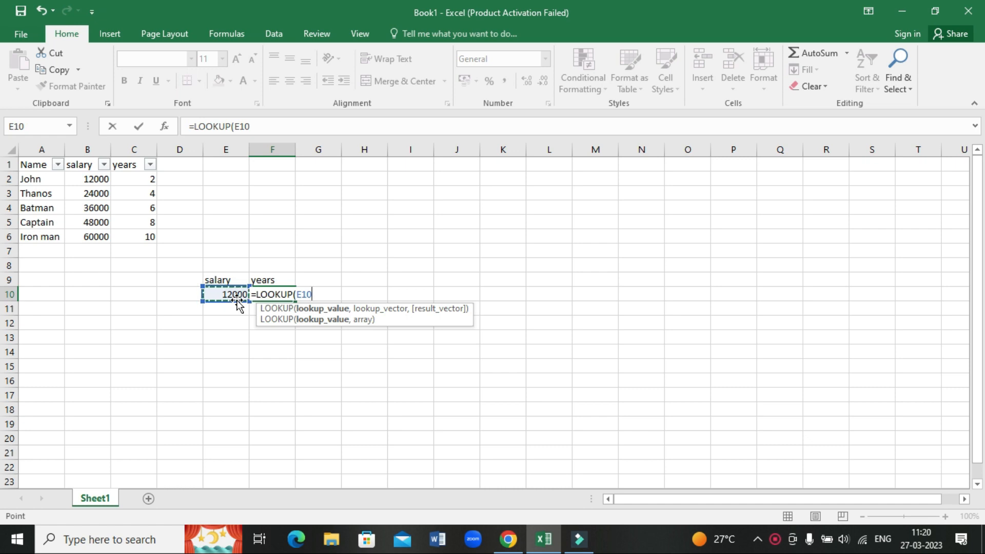
text(,)
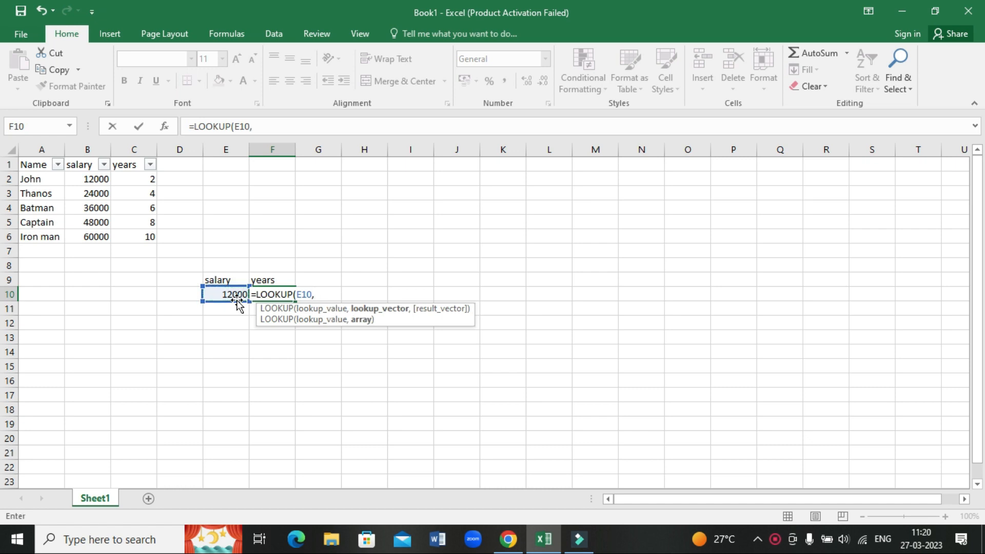
click(99, 179)
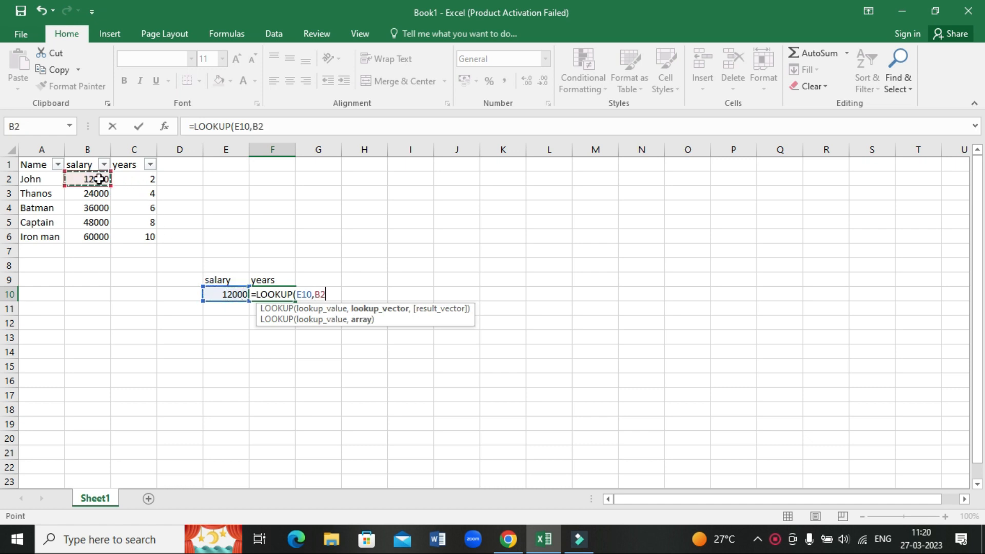
drag(99, 178, 135, 232)
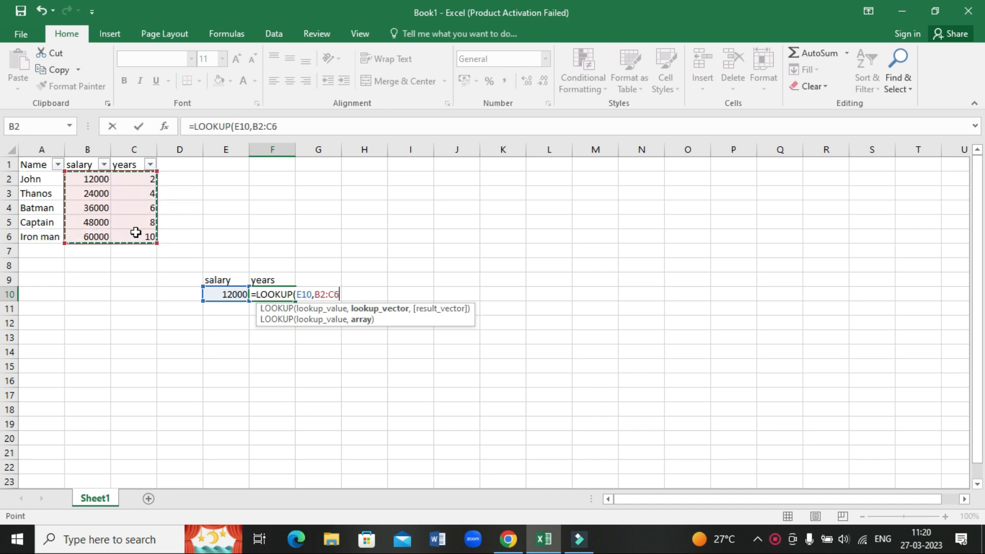
text())
key(Return)
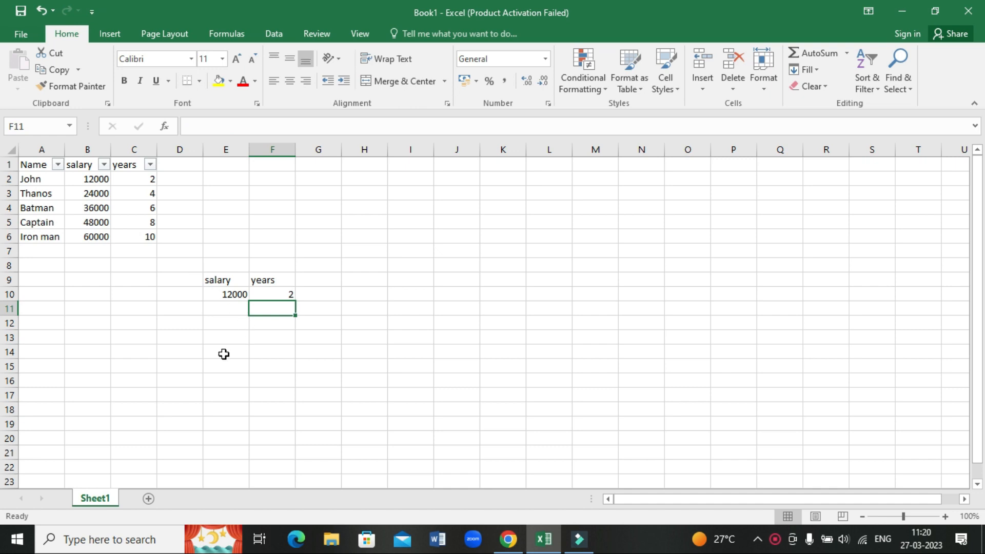
click(292, 295)
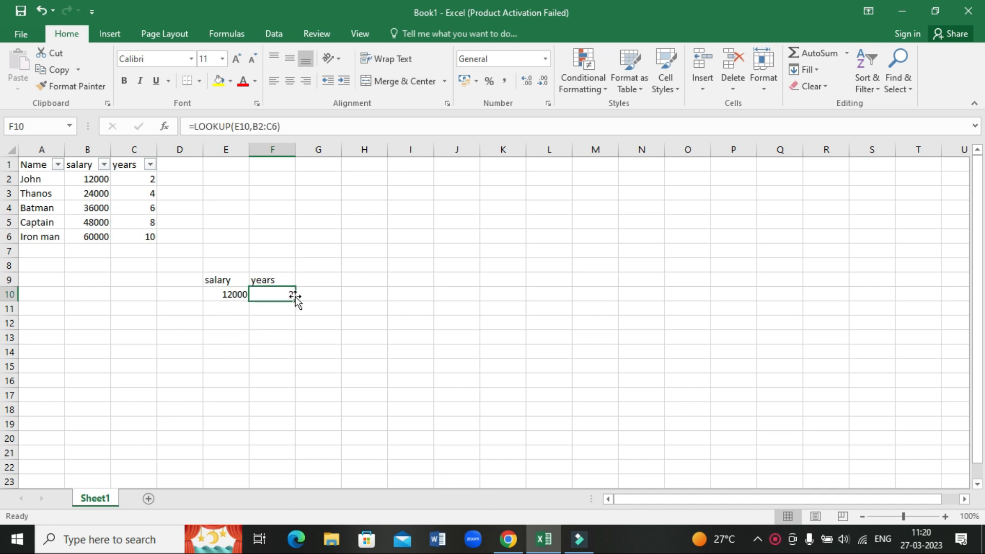
- Change the lookup salary in E10 to 48000
click(236, 299)
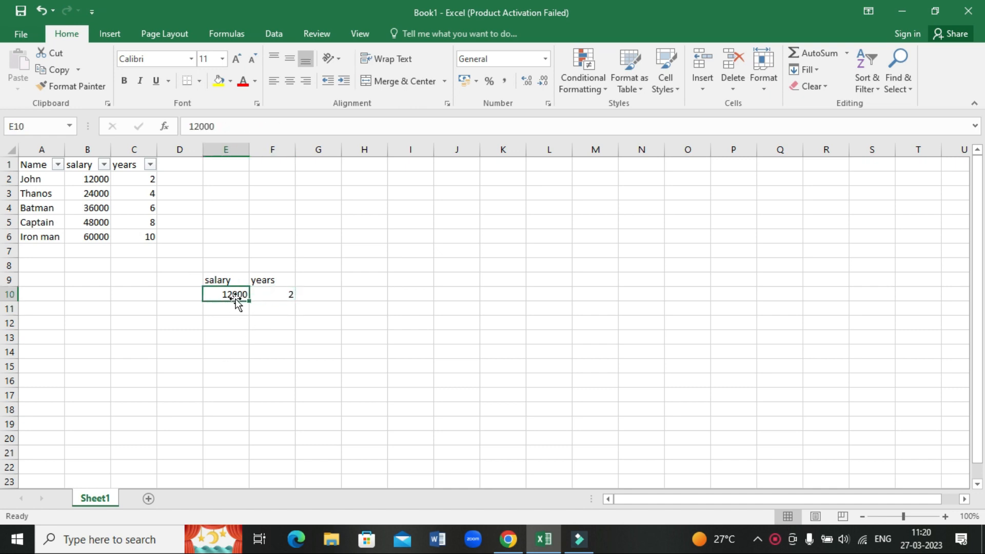
text(4800)
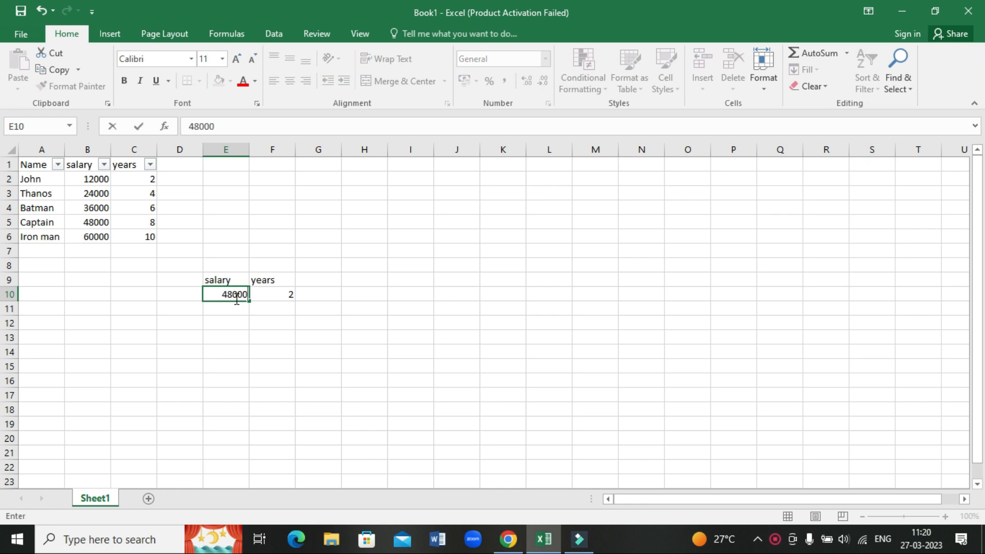
key(Return)
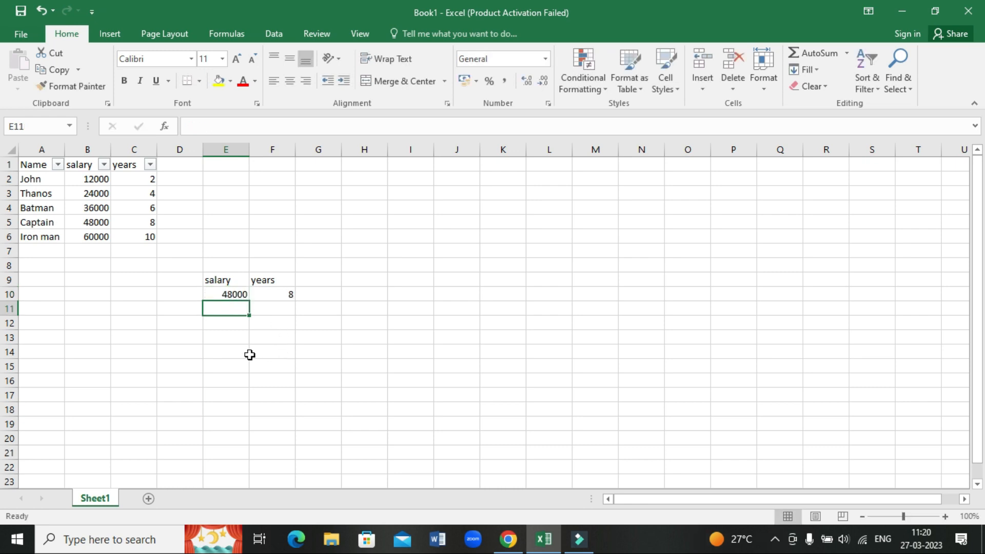
- Change the lookup salary in E10 to 46900, a value not listed in the salary column
click(226, 296)
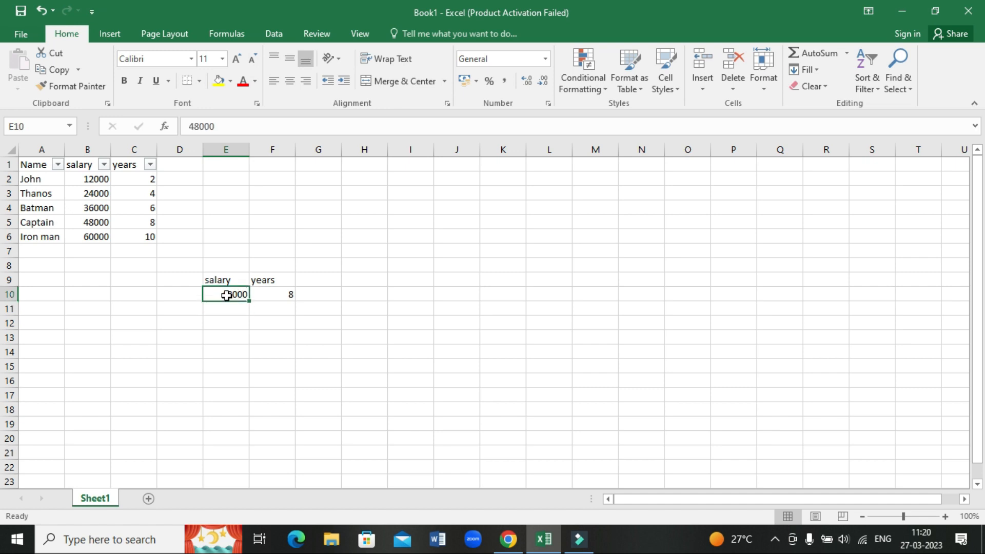
text(469)
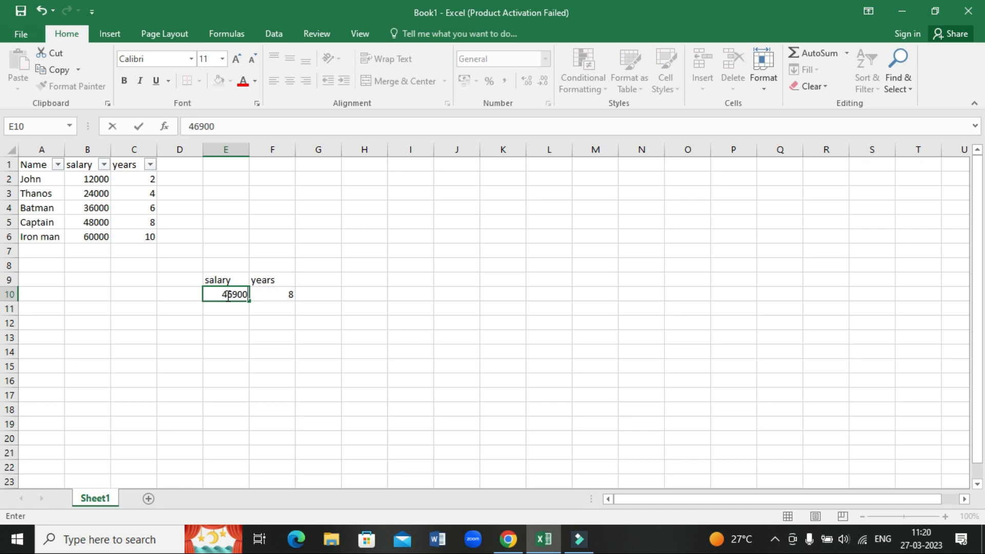
key(Return)
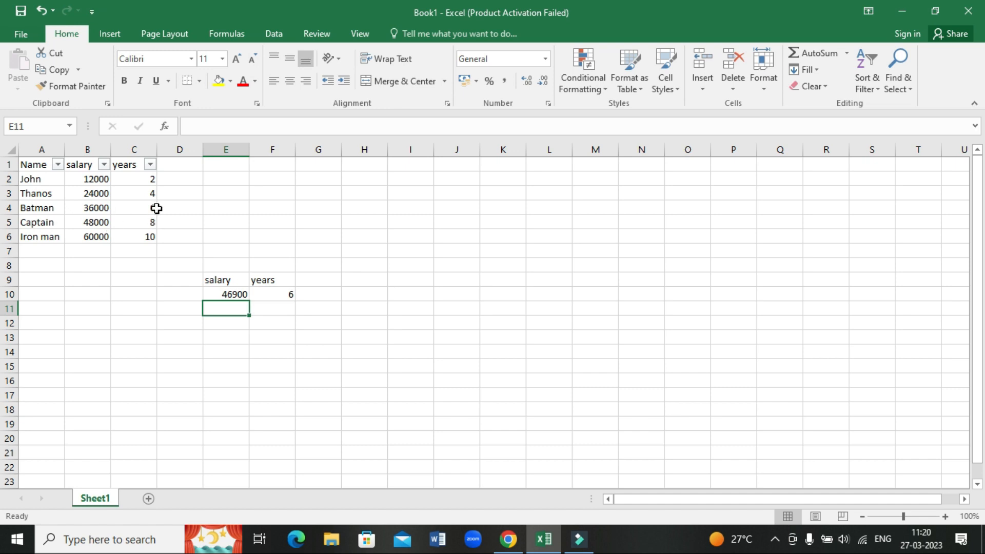
- Set the lookup salary in E10 to 65000, above the highest salary in the table
click(229, 292)
text(65000)
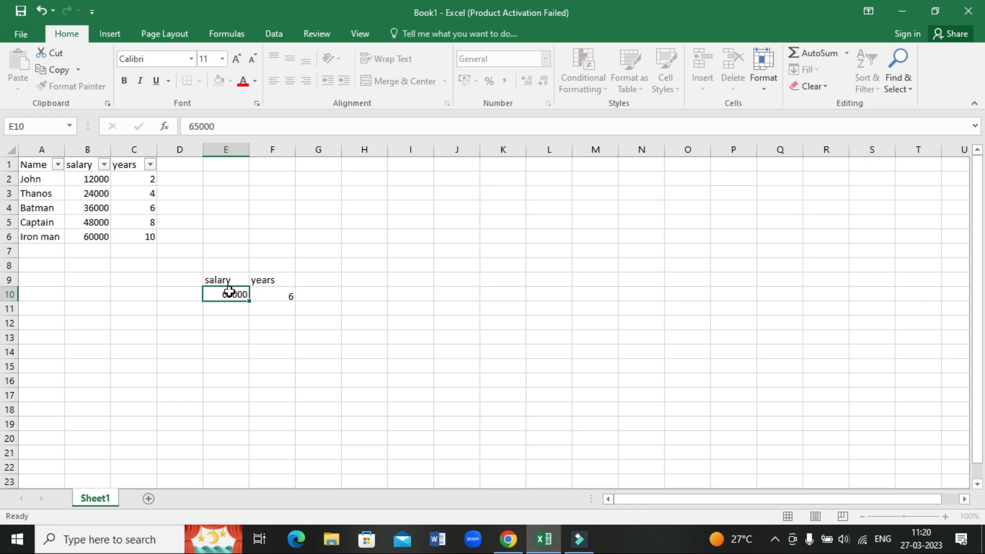
key(Return)
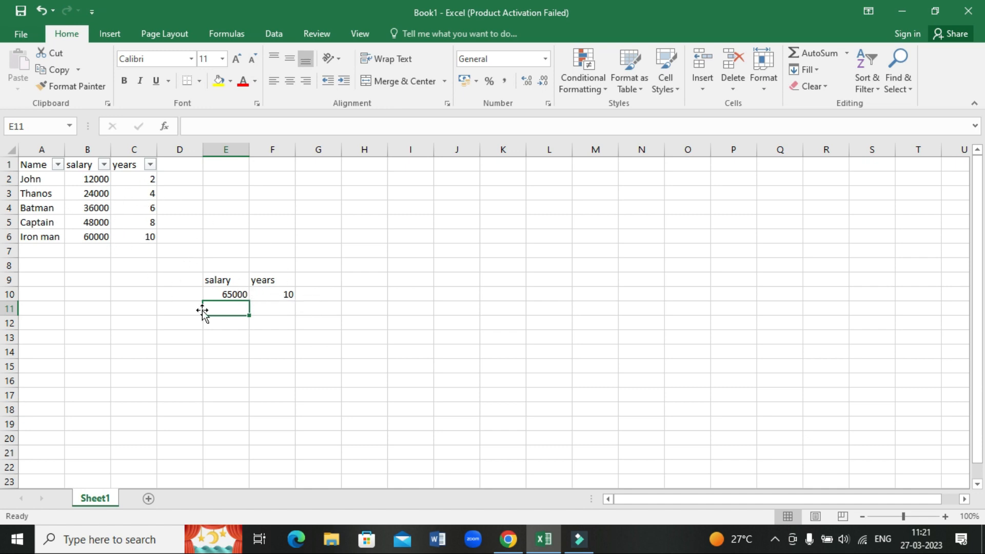
- Add the heading "name" in G9, beside the years heading of the lookup area
click(283, 299)
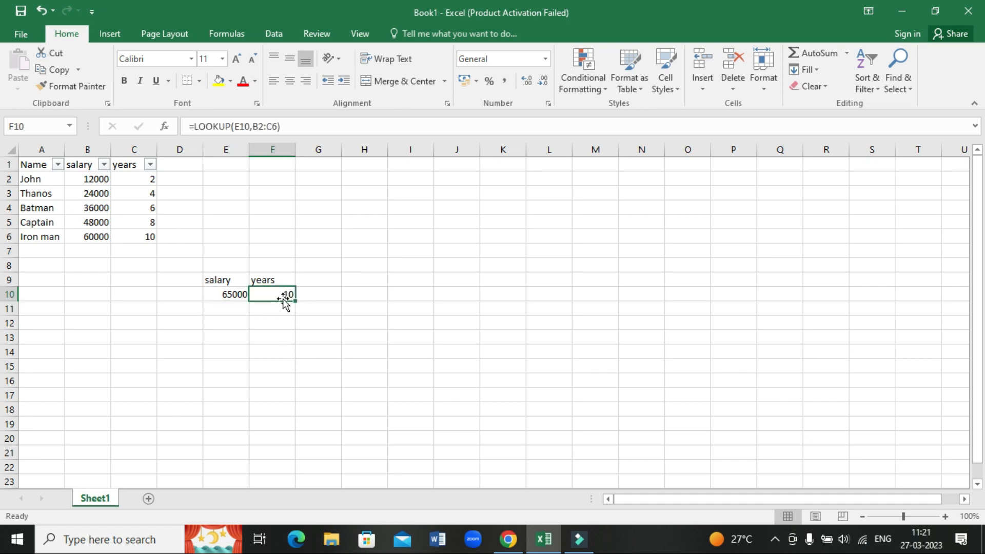
click(323, 281)
text(name)
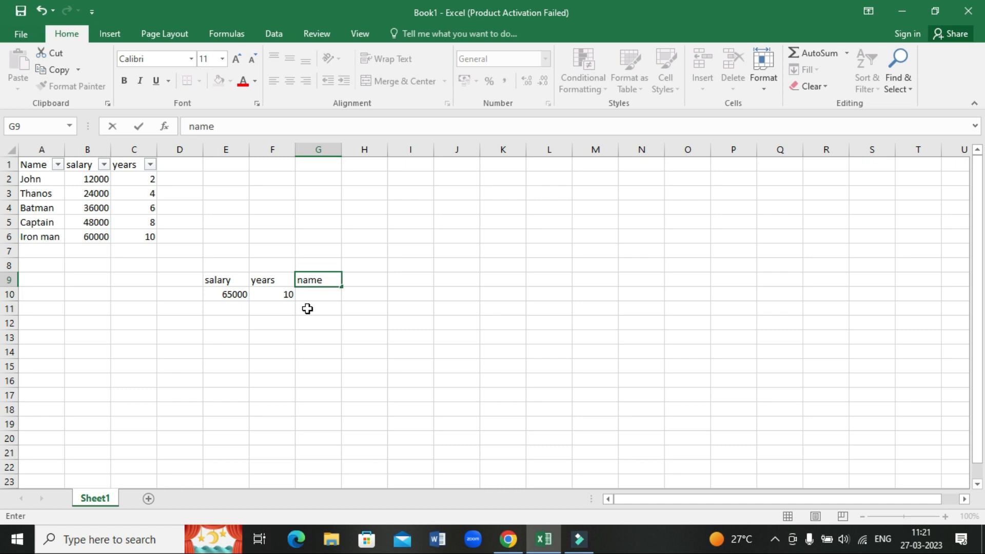
drag(300, 317, 276, 297)
click(276, 298)
- Clear the existing lookup formula from F10 and set the lookup salary in E10 to 12000
click(229, 294)
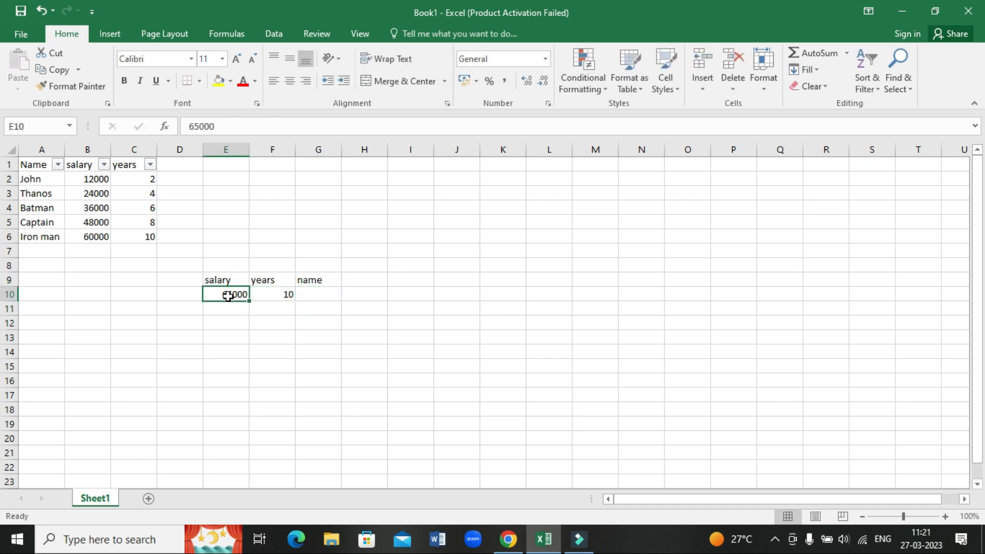
key(BackSpace)
click(283, 296)
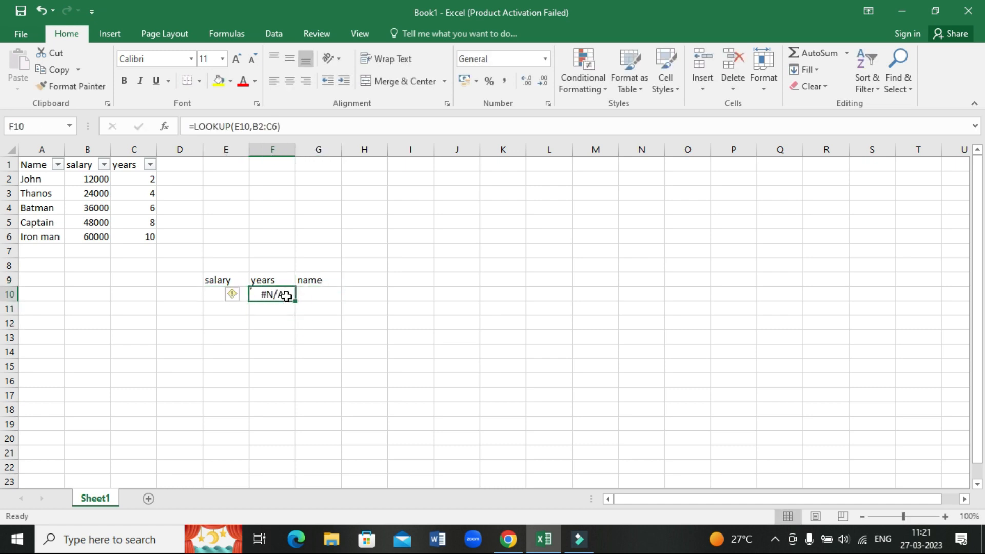
double_click(273, 298)
click(217, 295)
text(12000)
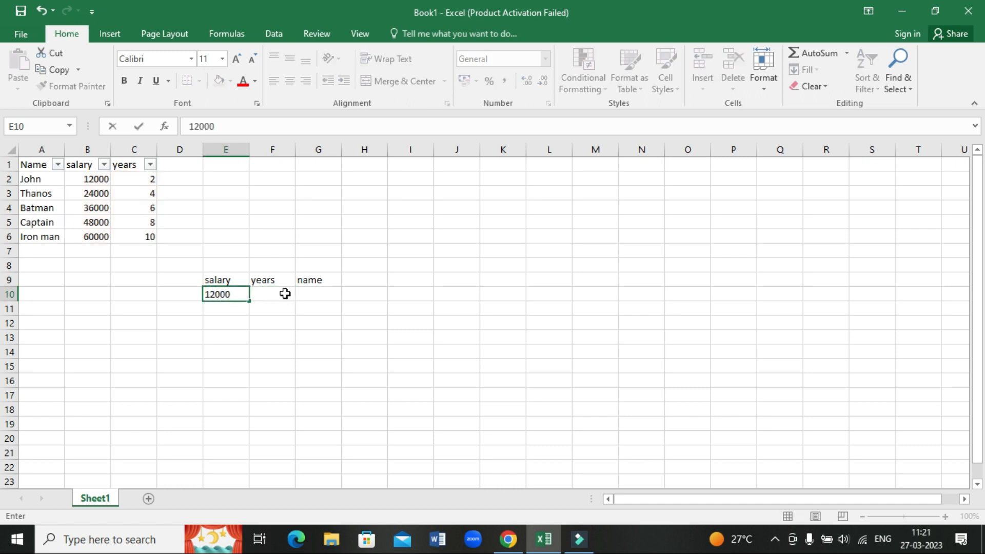
- Write the vector-form formula =LOOKUP(E10,B2:B6,C2:C6) in F10 to retrieve the years for the salary
click(285, 294)
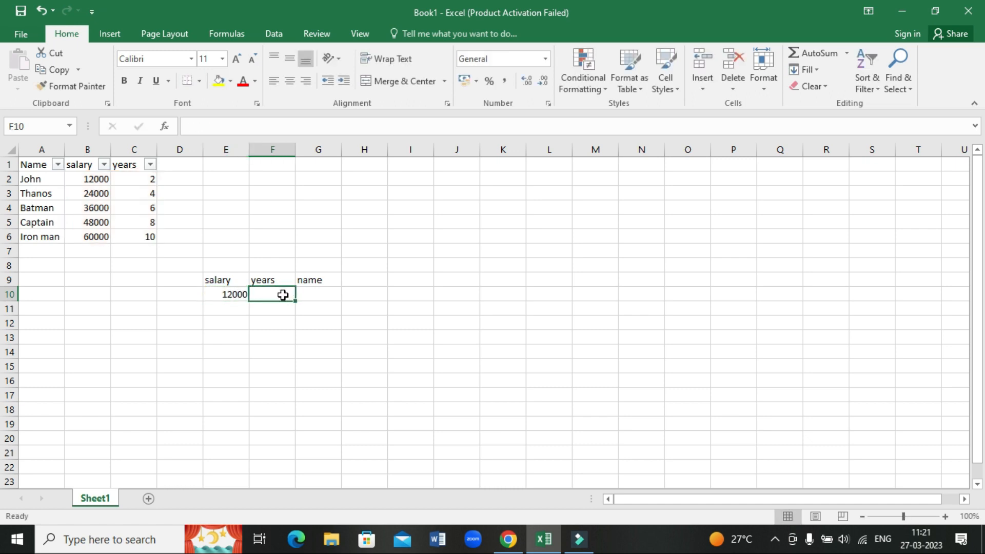
text(=loo)
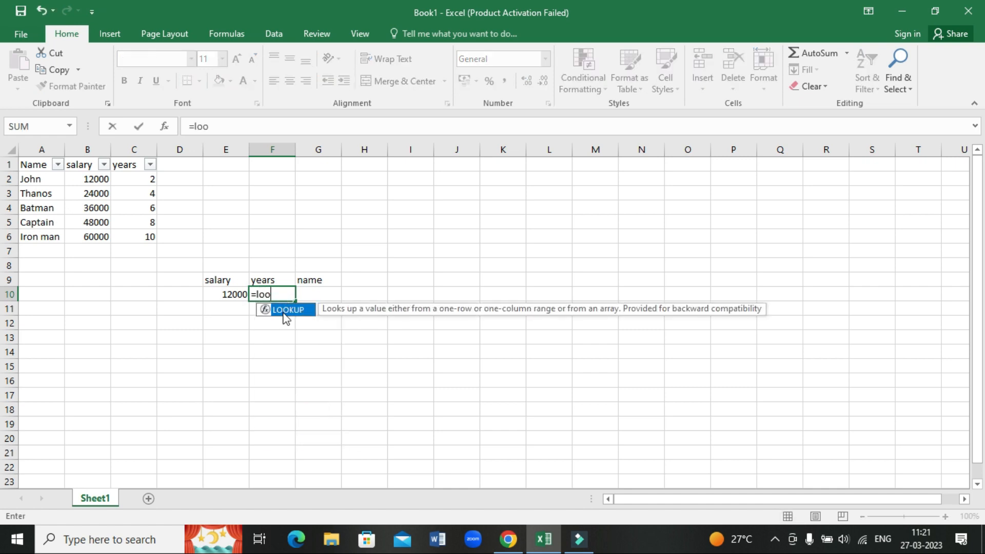
double_click(281, 311)
click(237, 297)
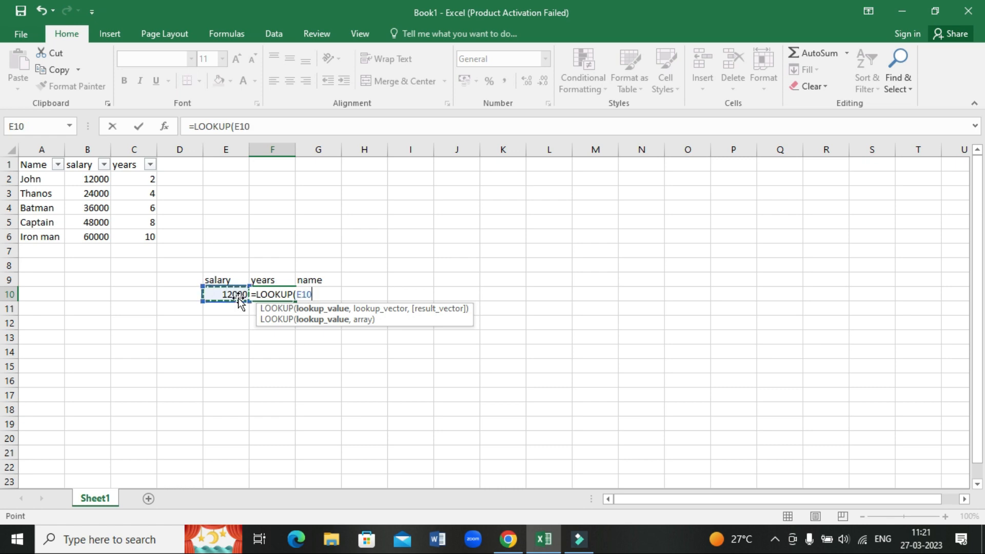
text(,)
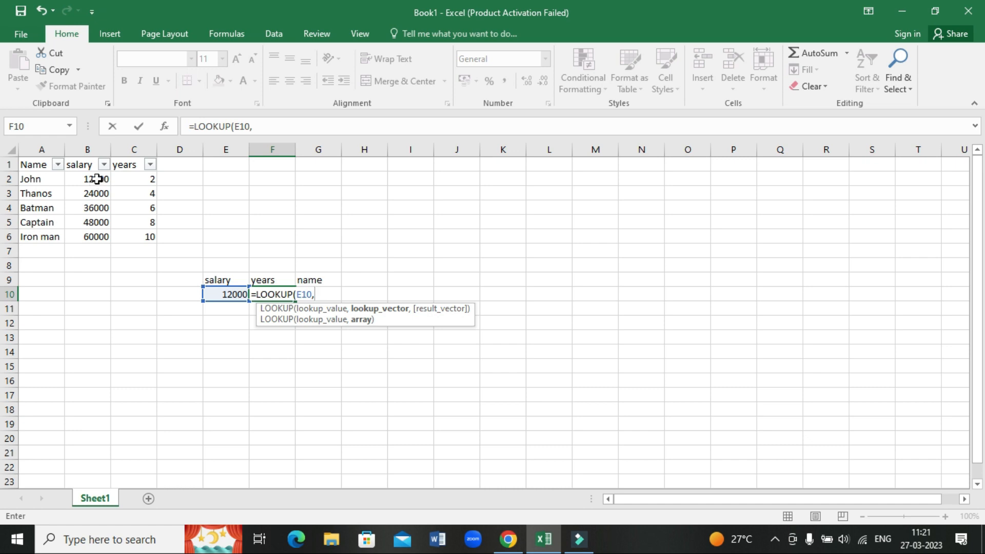
drag(97, 179, 99, 236)
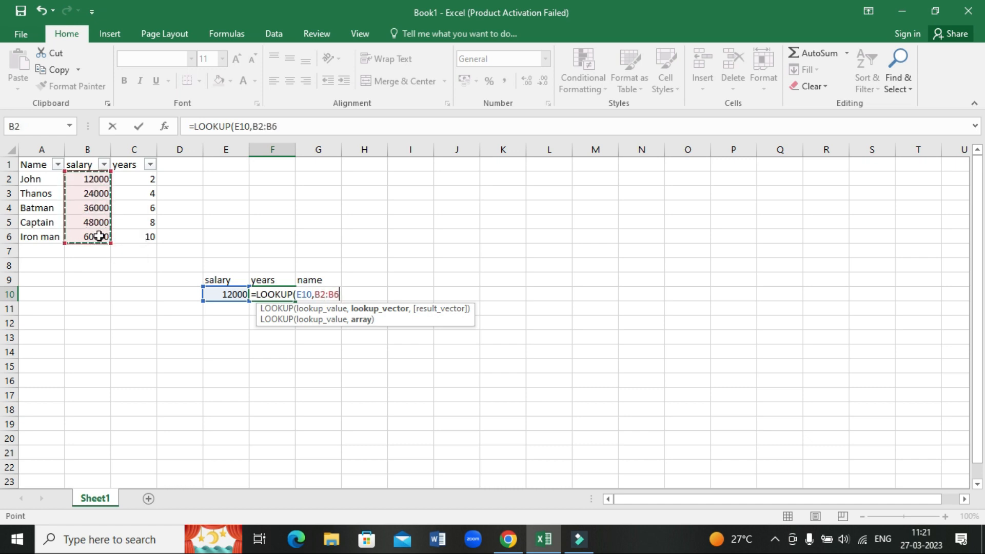
text(,)
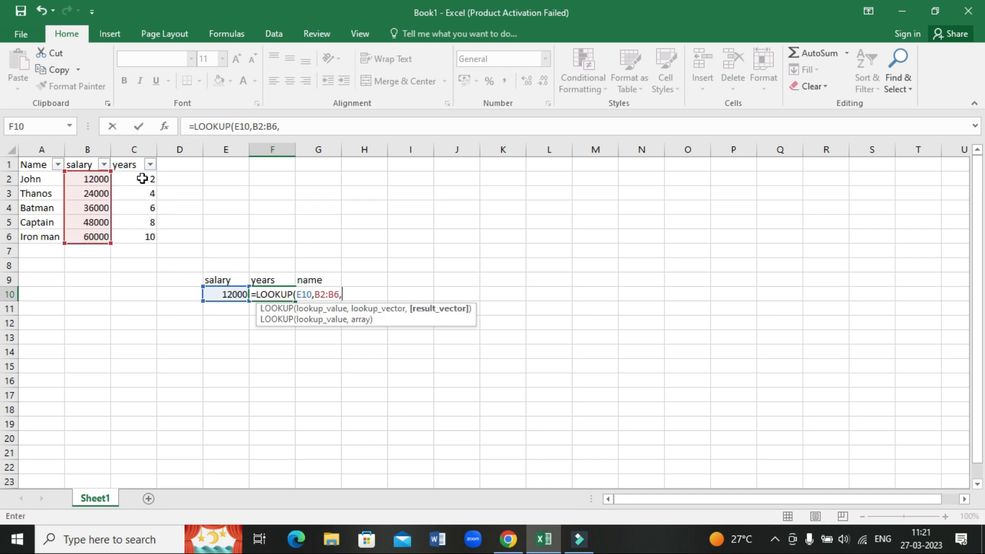
drag(144, 179, 148, 236)
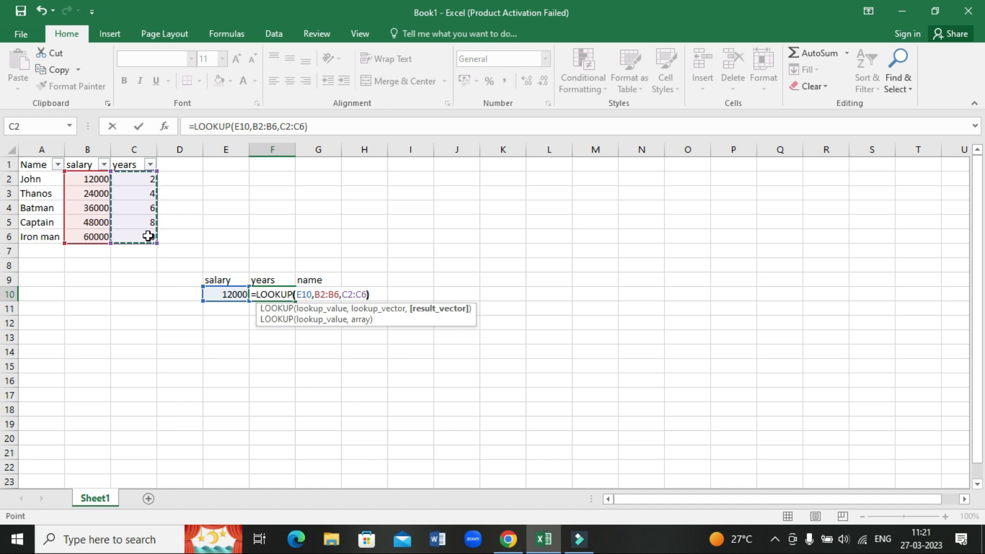
text())
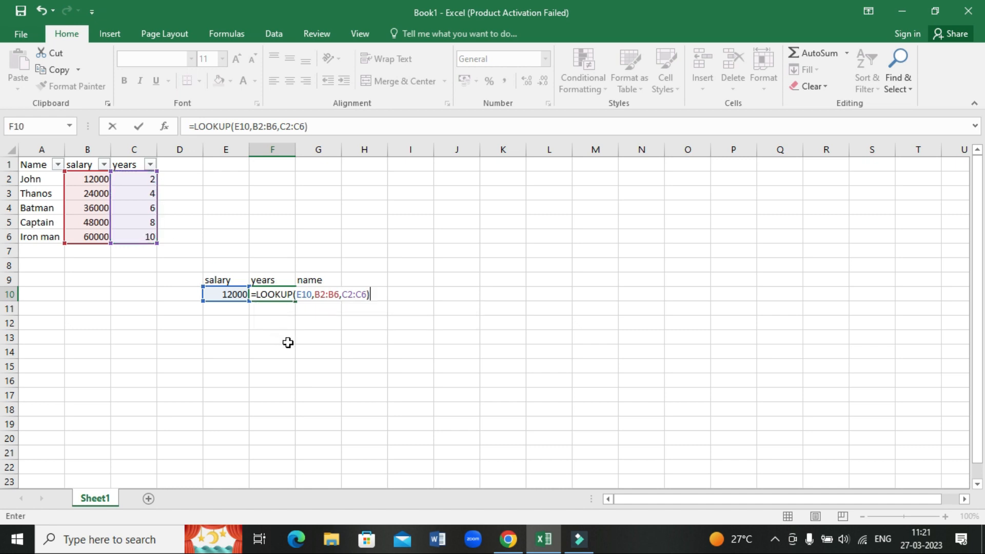
- Make the lookup value and salary range in the F10 formula absolute, giving =LOOKUP($E$10,$B$2:$B$6,C2:C6)
click(304, 295)
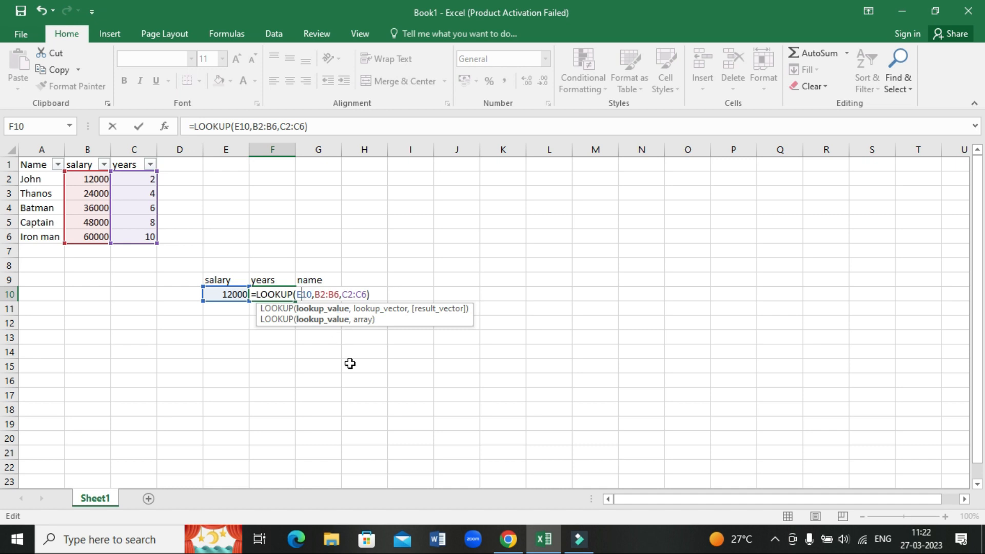
key(F4)
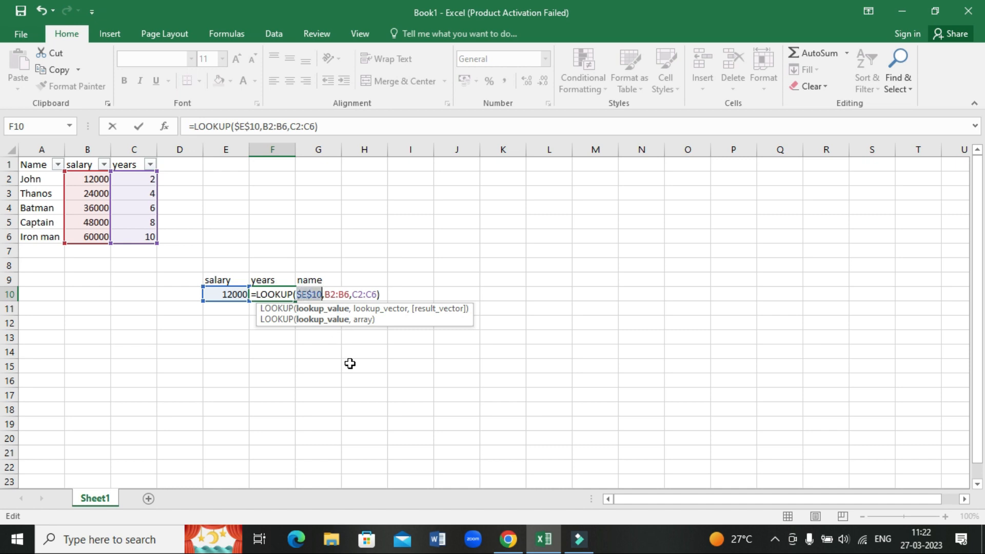
click(331, 294)
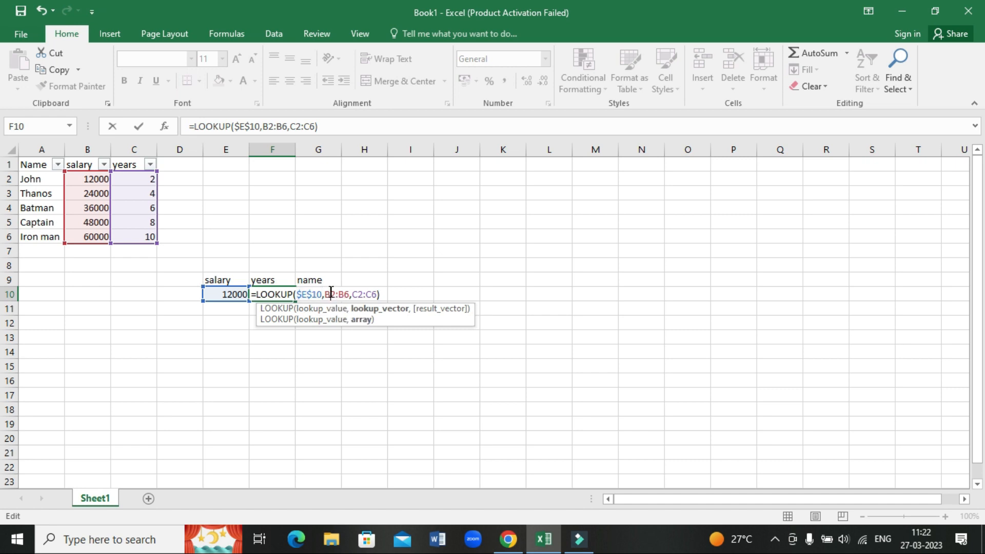
key(F4)
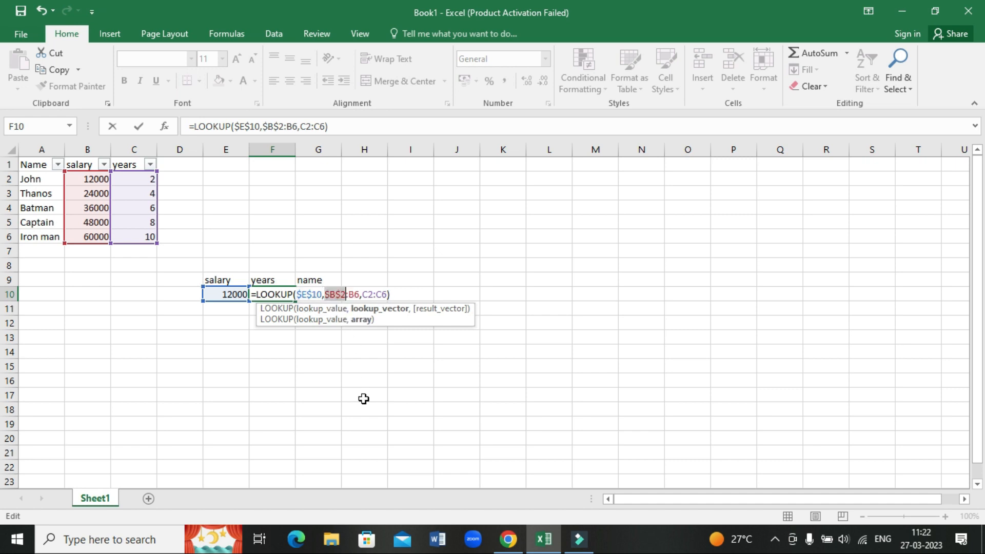
click(354, 294)
key(F4)
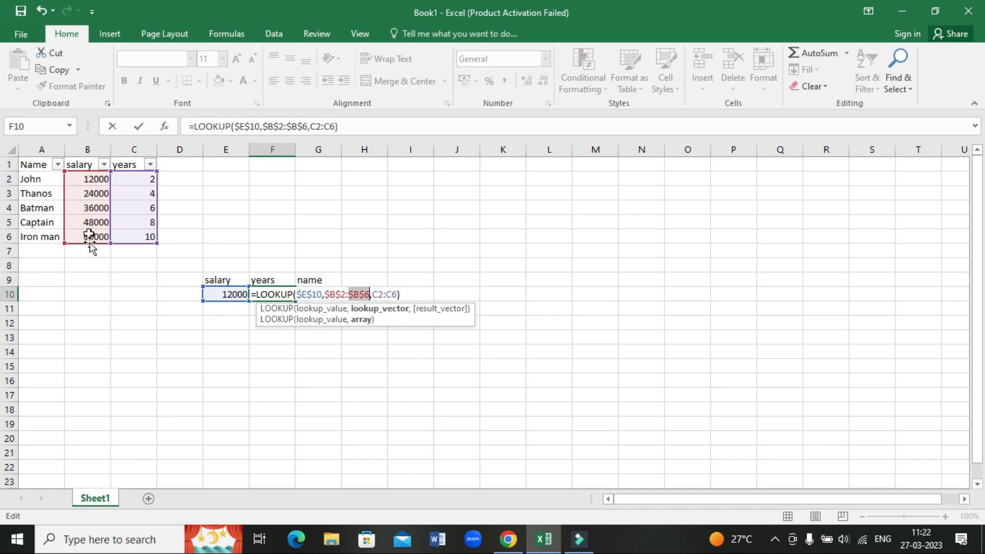
key(Return)
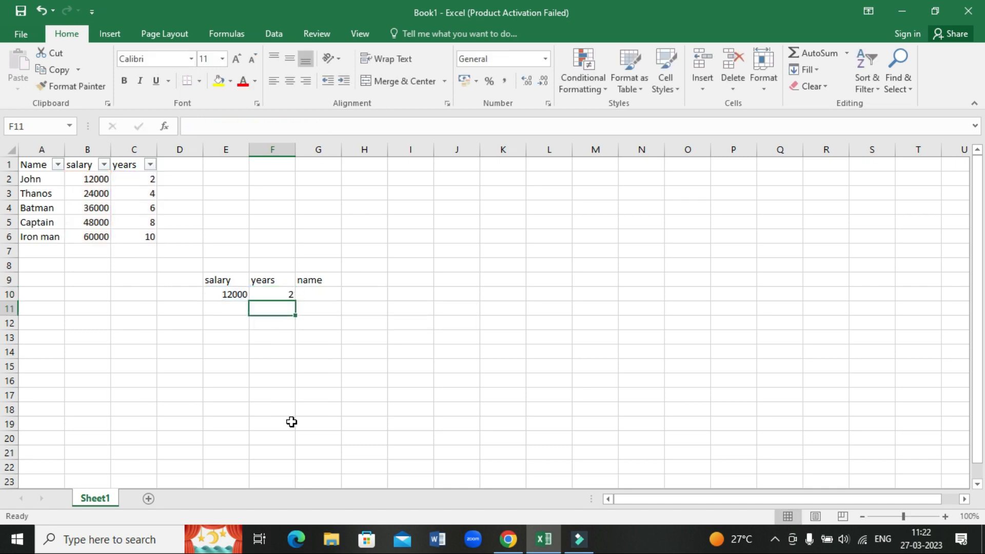
- Fill the F10 lookup formula across into G10 and copy the Name column A into column D
click(273, 291)
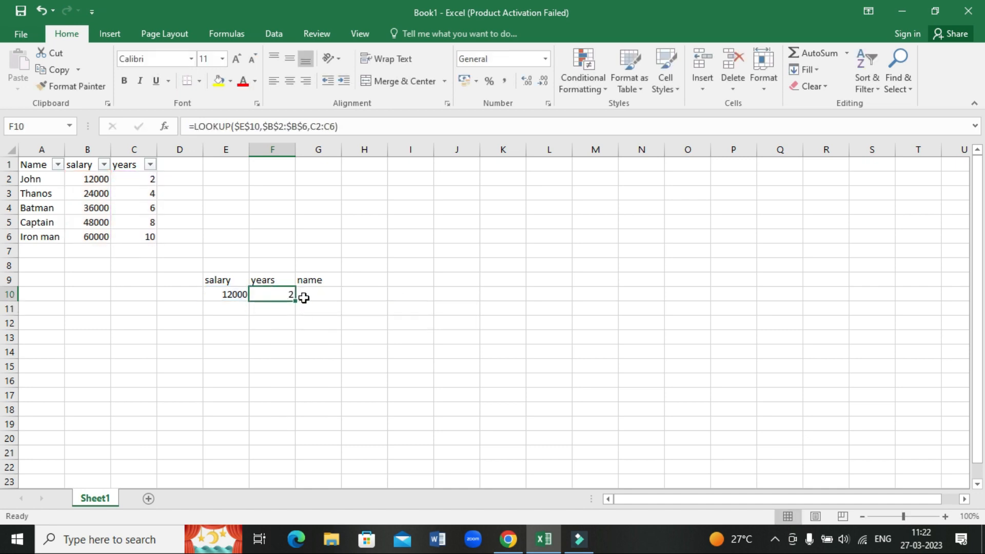
drag(296, 302, 339, 302)
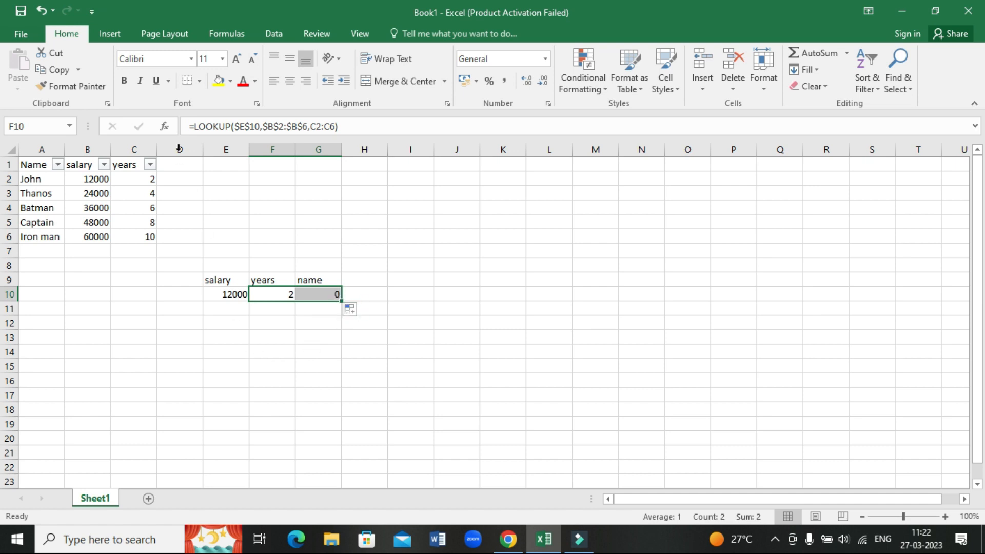
click(40, 149)
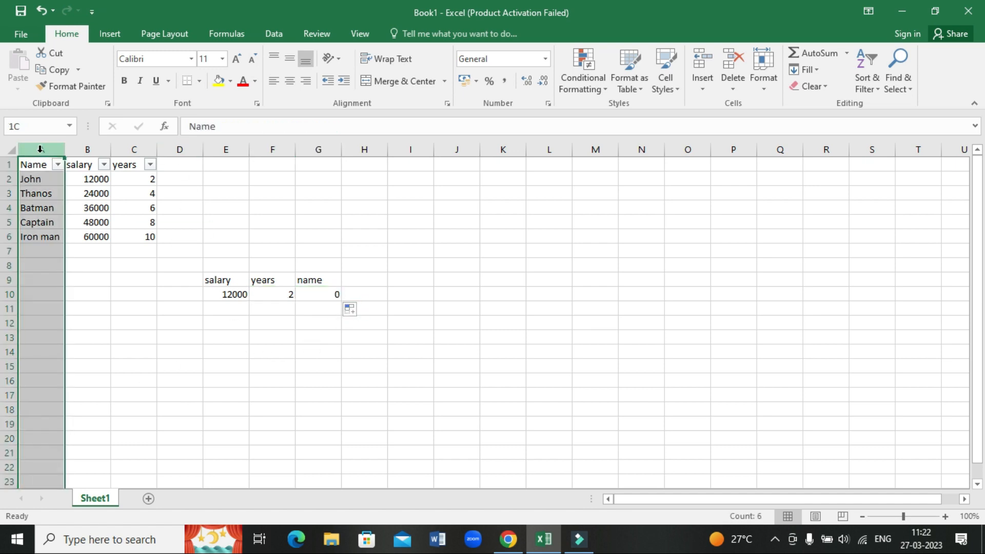
key(ctrl+c)
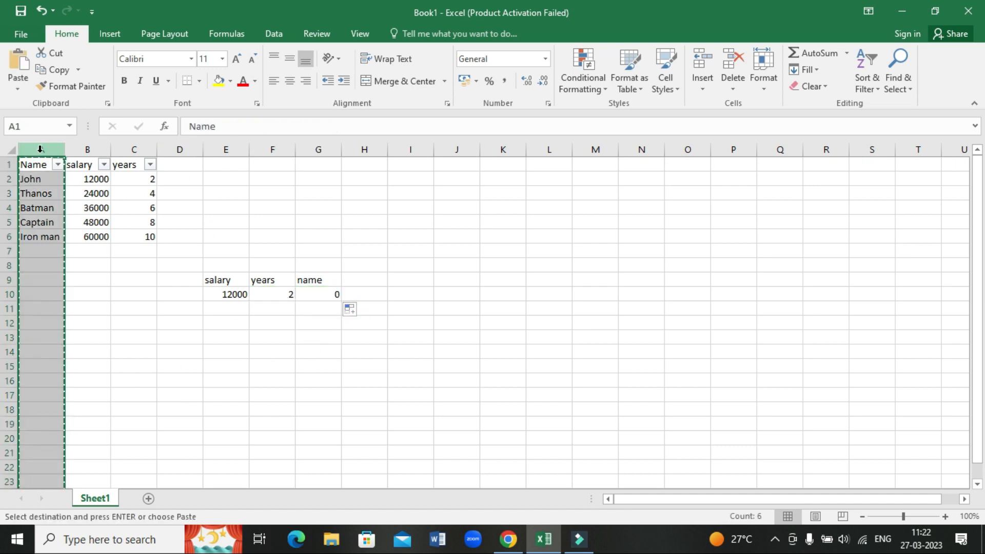
click(180, 148)
key(ctrl+v)
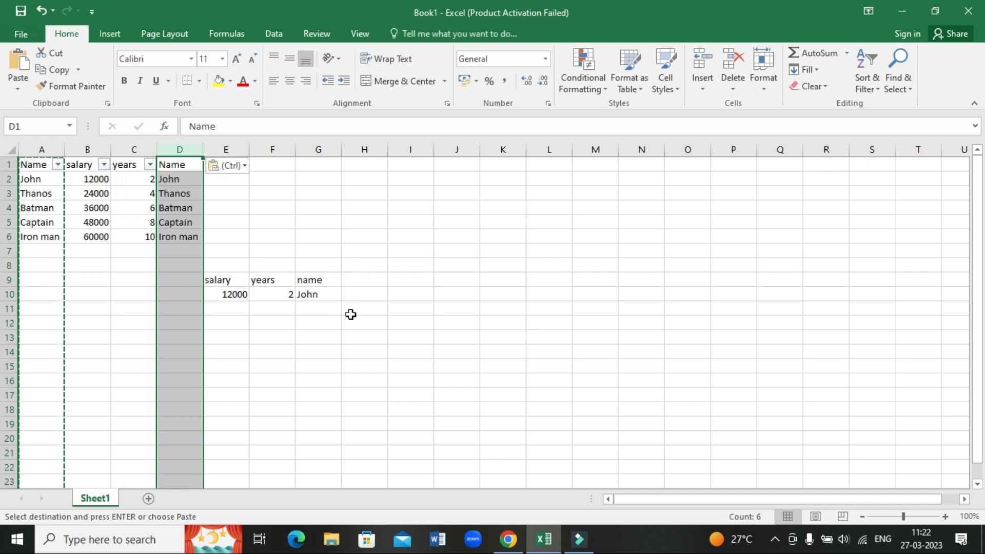
click(350, 310)
- Change the lookup salary in E10 to 60000
click(229, 295)
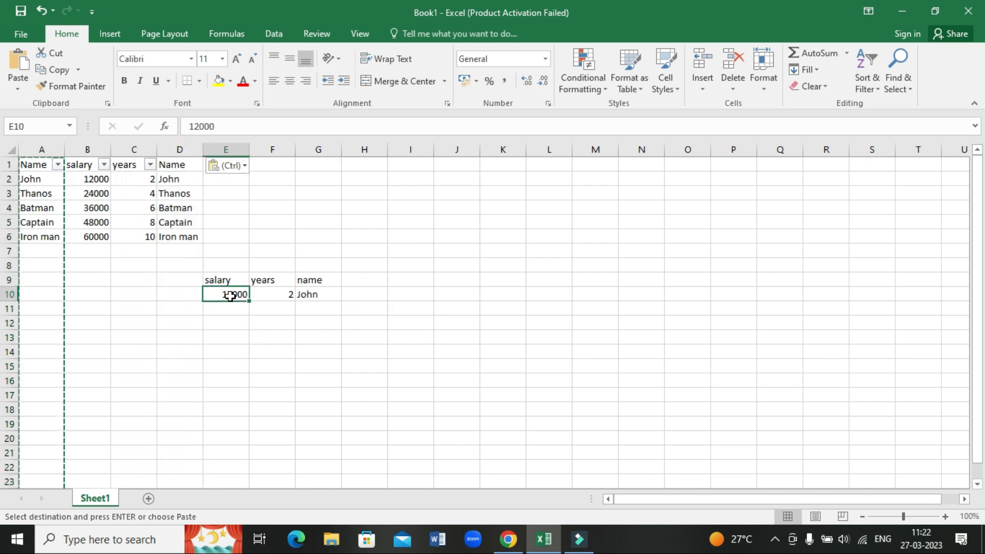
double_click(232, 296)
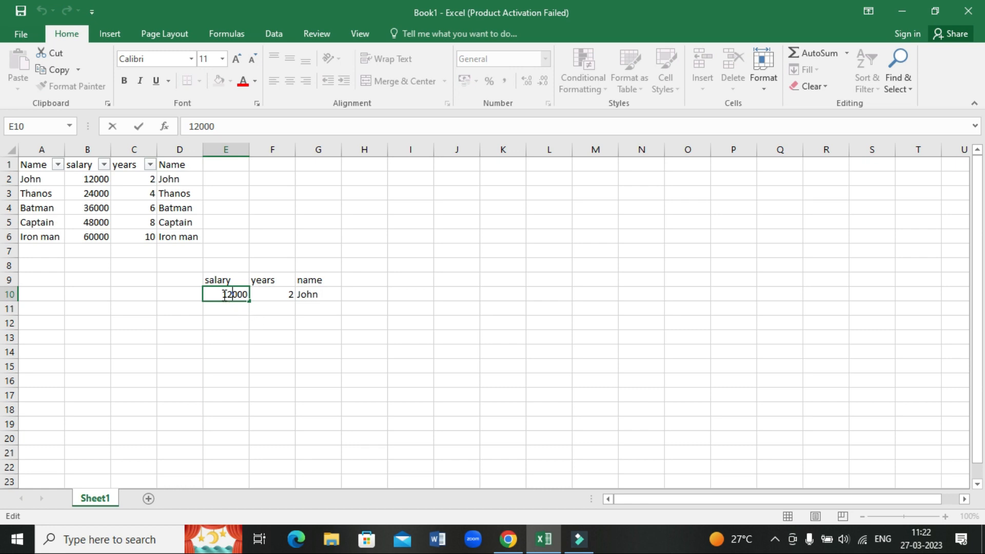
drag(225, 296, 260, 295)
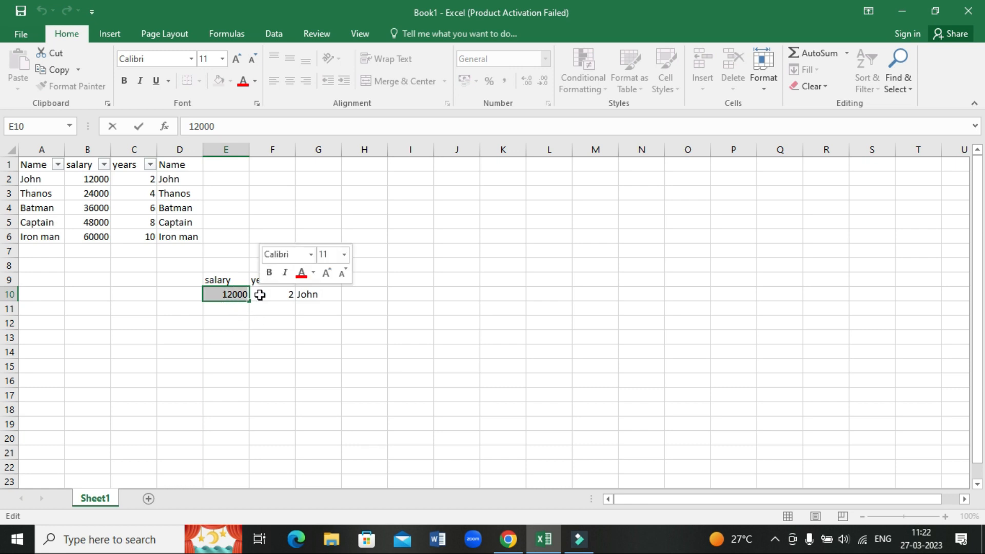
text(6)
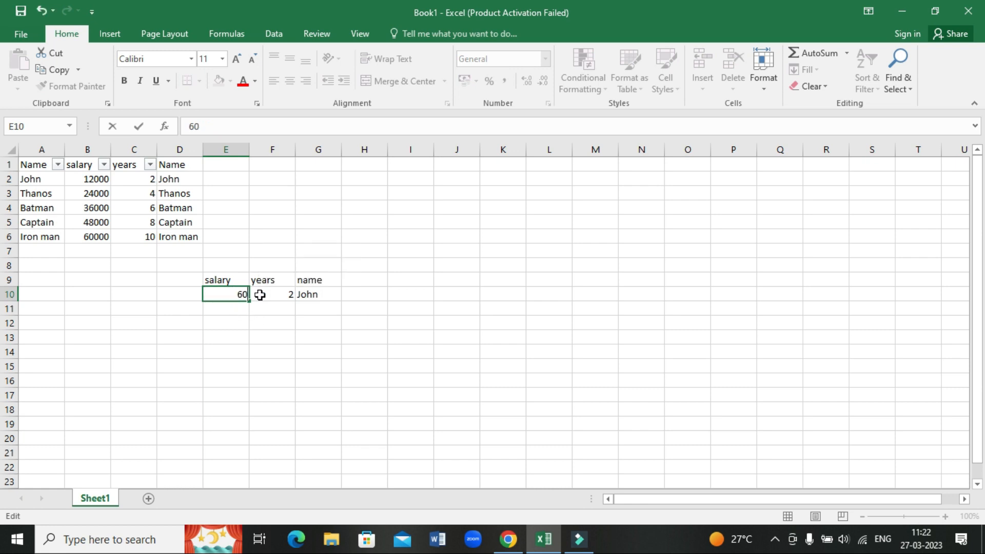
key(Return)
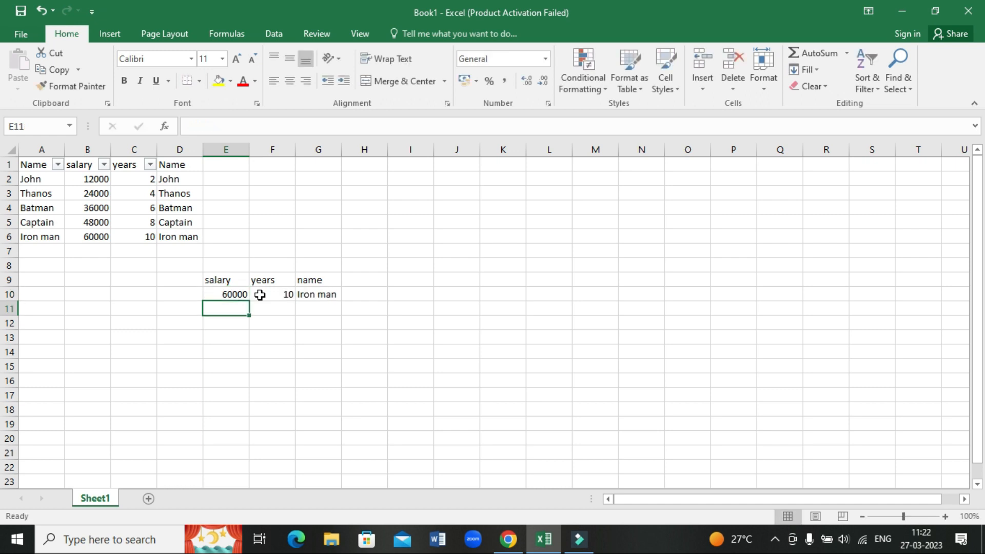
- Examine the source table's salary and years ranges, the lookup area E9:G10, and the formula in F10
click(277, 357)
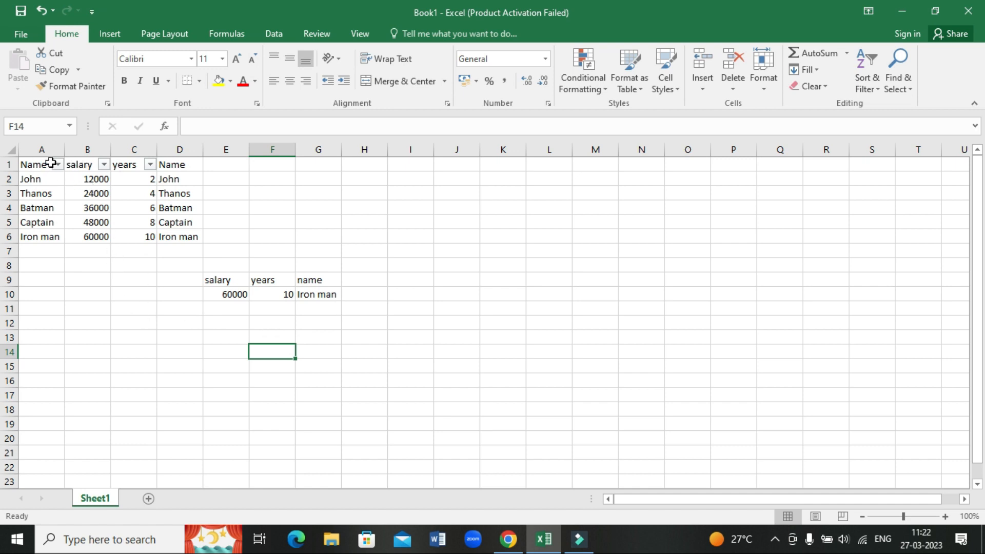
drag(39, 163, 172, 235)
click(154, 361)
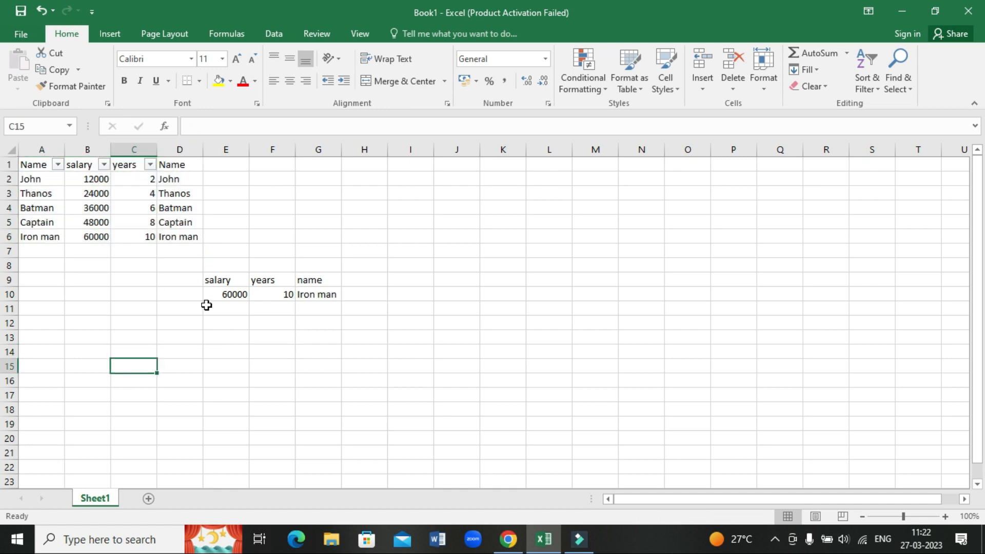
mouse_move(82, 177)
mouse_down()
mouse_move(119, 194)
mouse_move(97, 189)
mouse_up()
drag(99, 234, 100, 236)
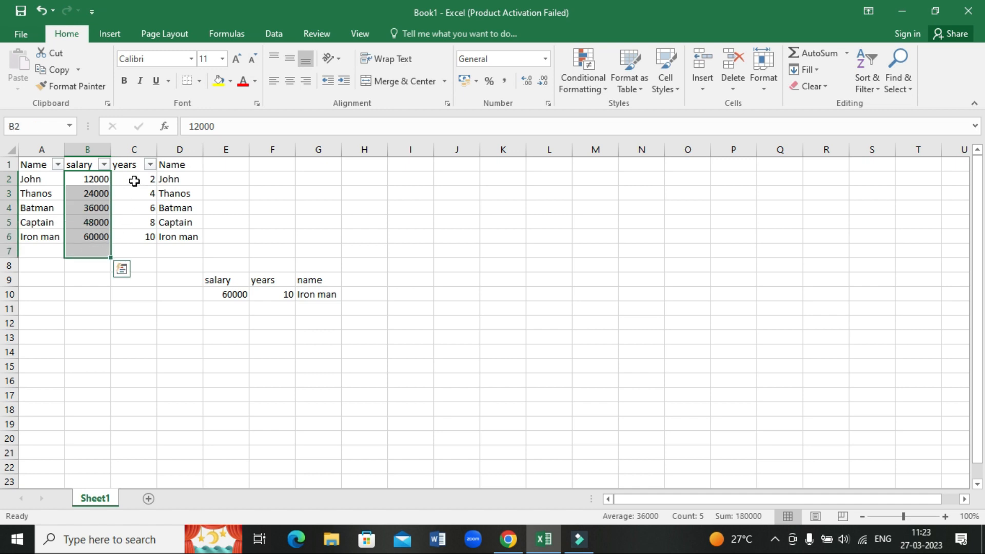
drag(136, 178, 143, 233)
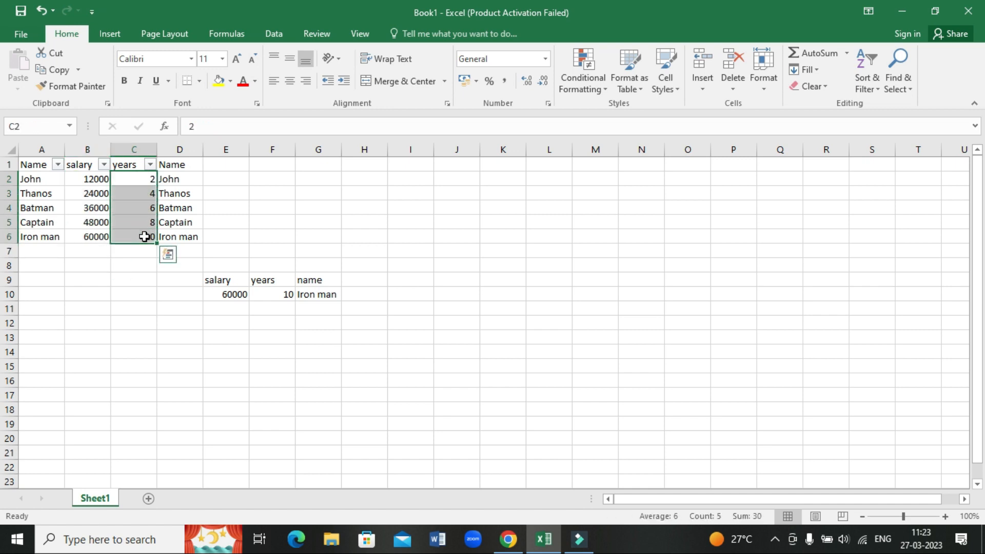
click(167, 337)
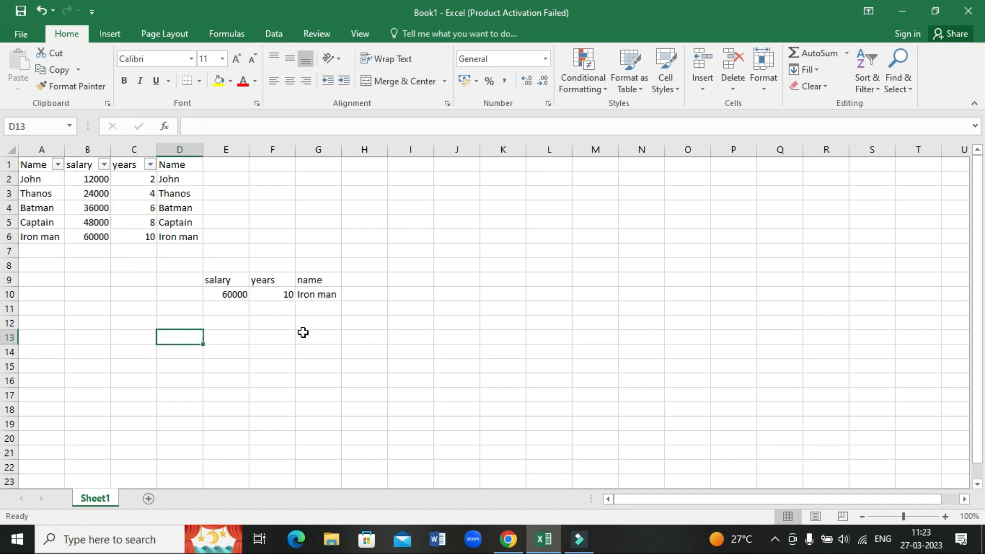
click(236, 278)
drag(235, 279, 397, 294)
click(229, 296)
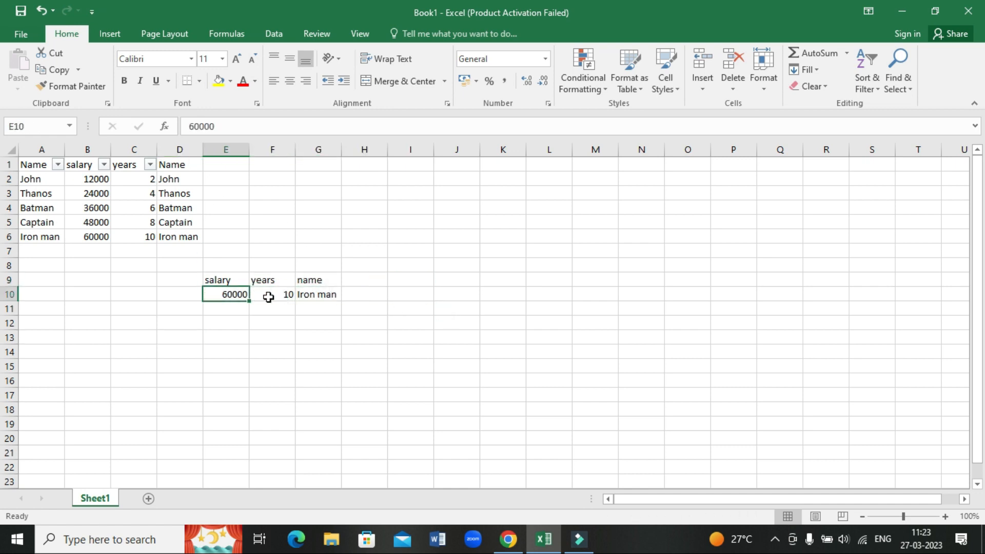
click(271, 295)
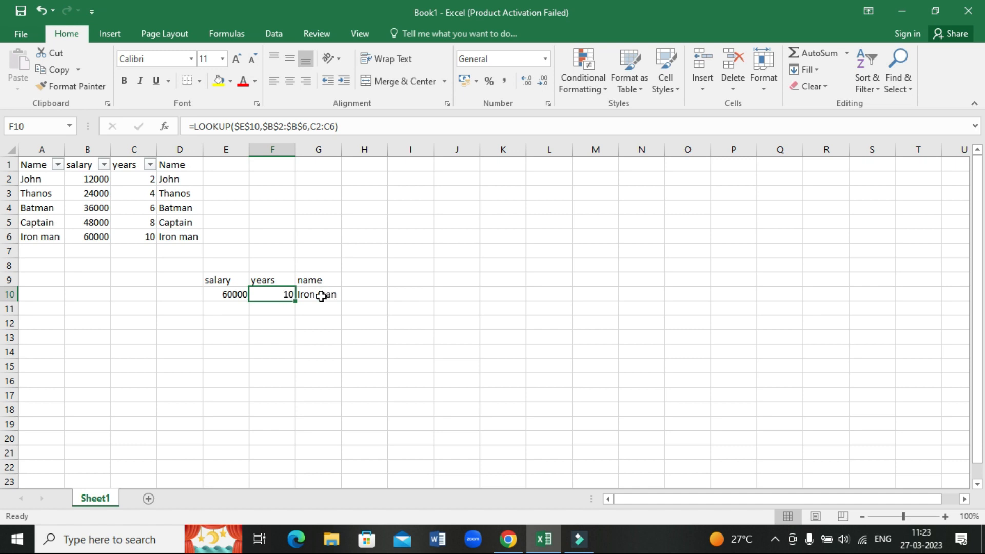